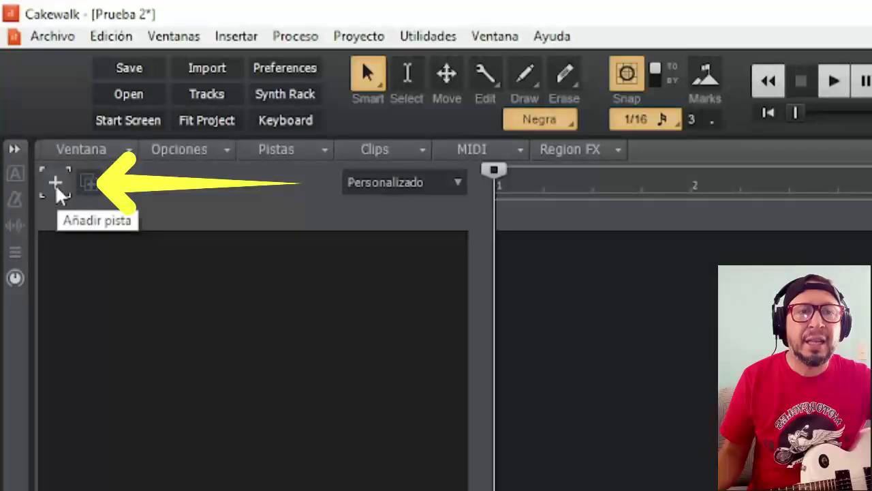
Add one audio track that uses Micrófono (USB Audio CODEC) as its input.
click(55, 183)
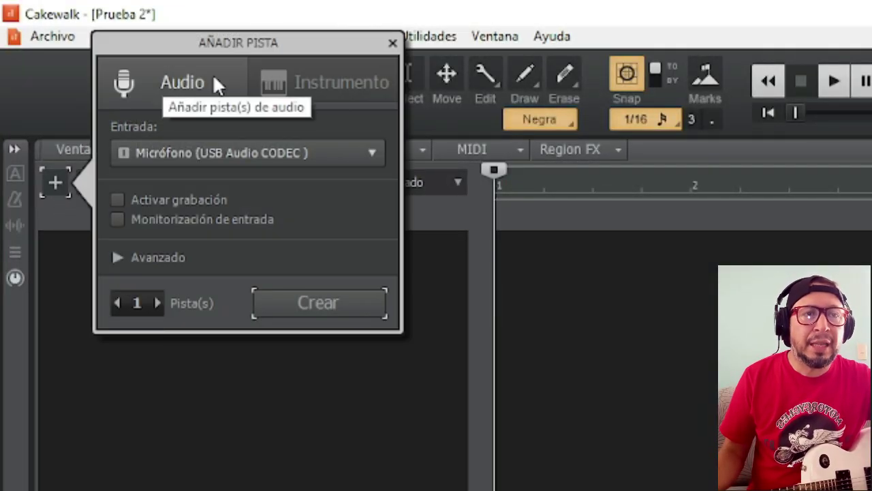
click(194, 83)
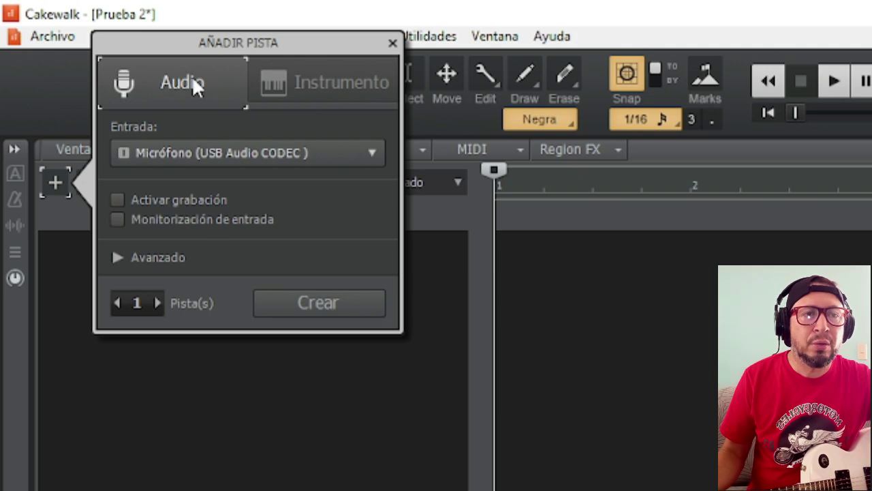
click(282, 303)
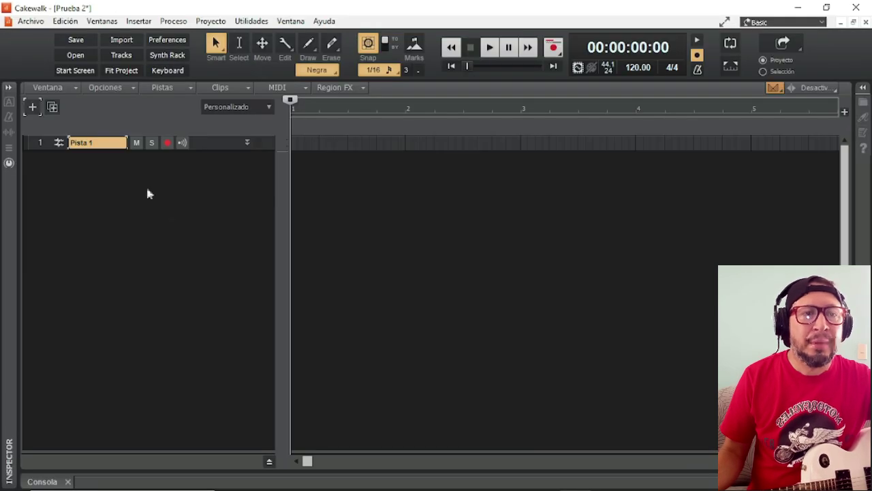
Expand Pista 1's controls and set its input to the L channel of Micrófono (USB Audio CODEC).
click(248, 146)
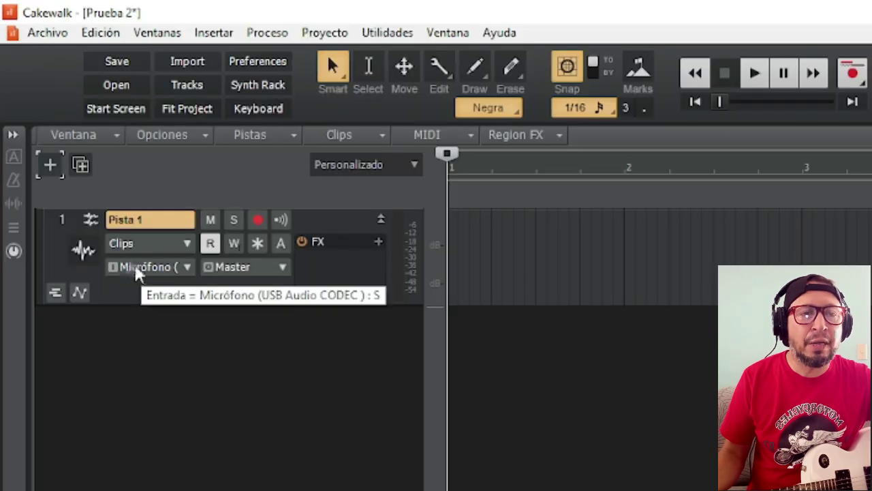
click(187, 268)
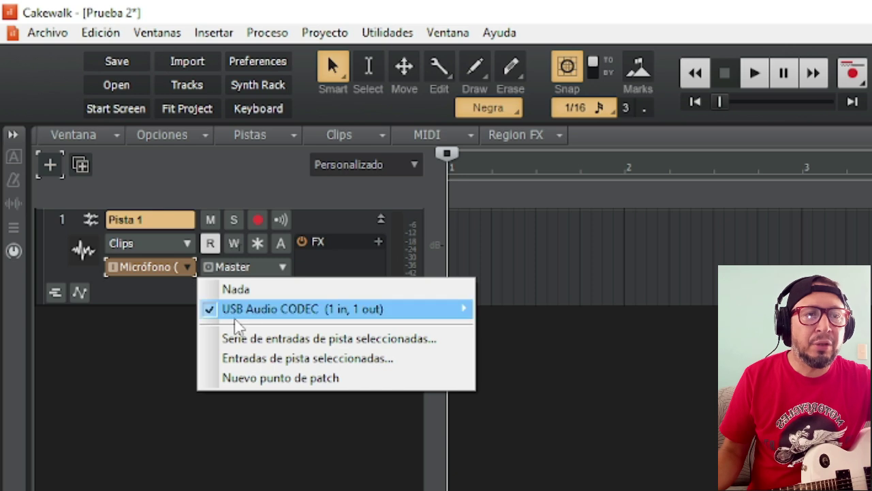
mouse_move(238, 318)
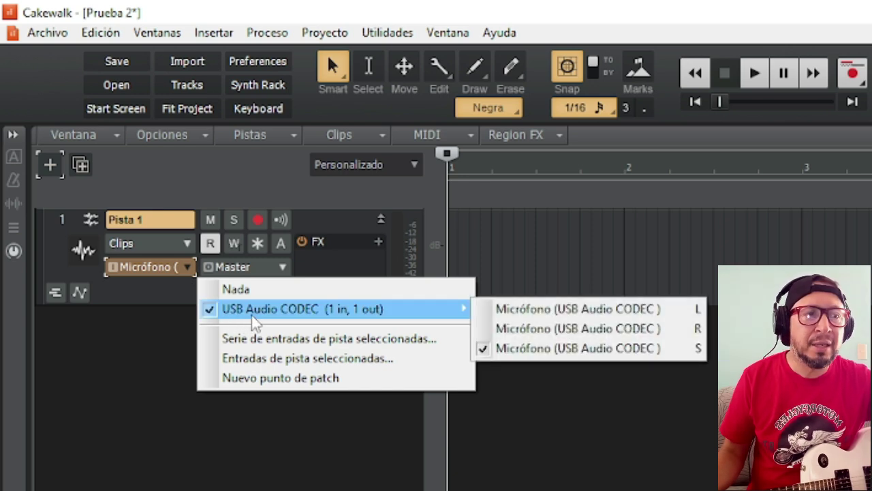
click(591, 314)
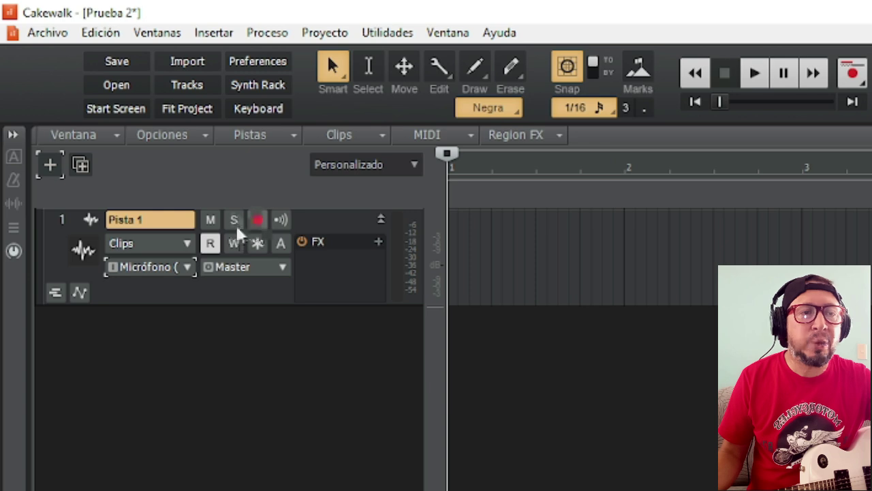
Turn on input monitoring for Pista 1 and arm the track for recording.
click(281, 219)
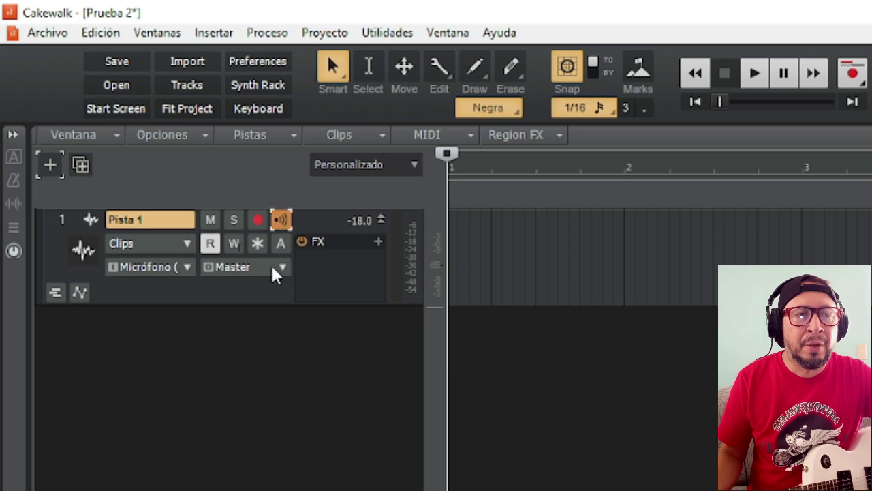
click(256, 218)
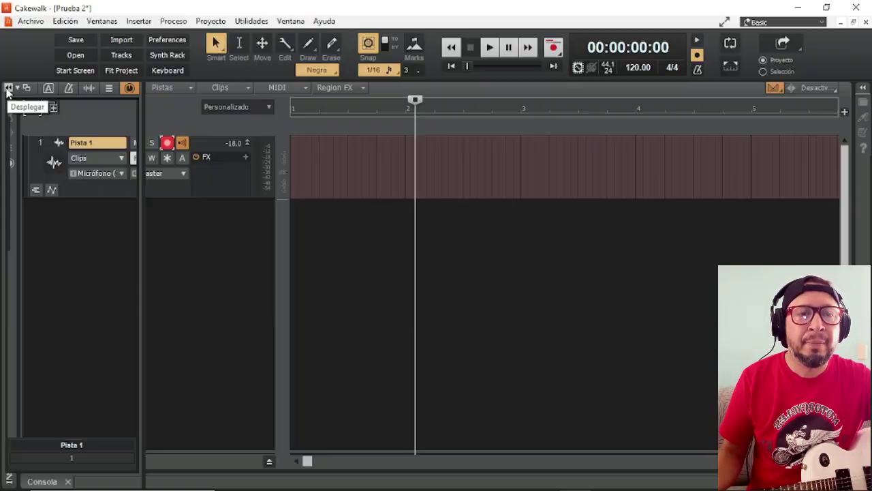
Expand the inspector, show and hide the track properties, and narrow it to only Pista 1's channel strip.
click(14, 137)
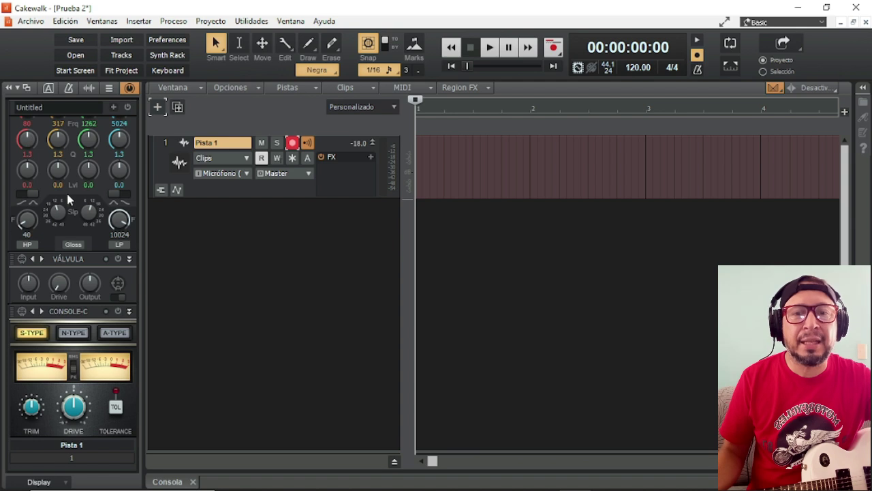
click(109, 89)
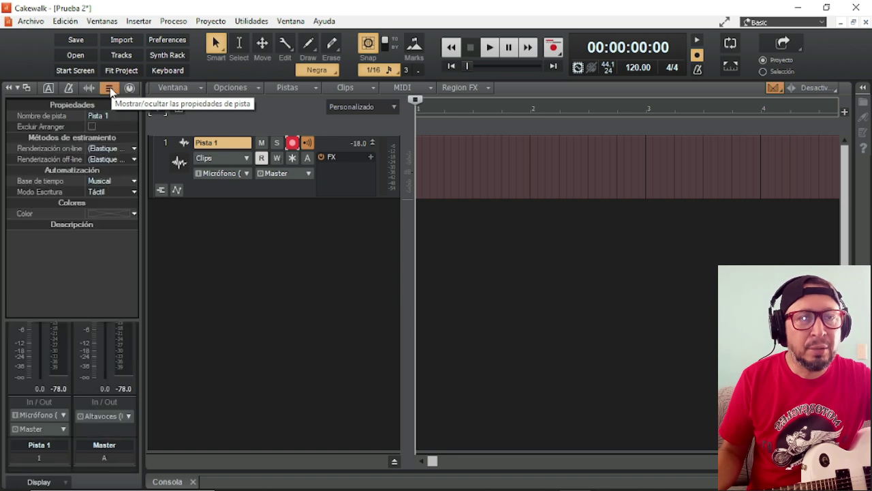
click(109, 88)
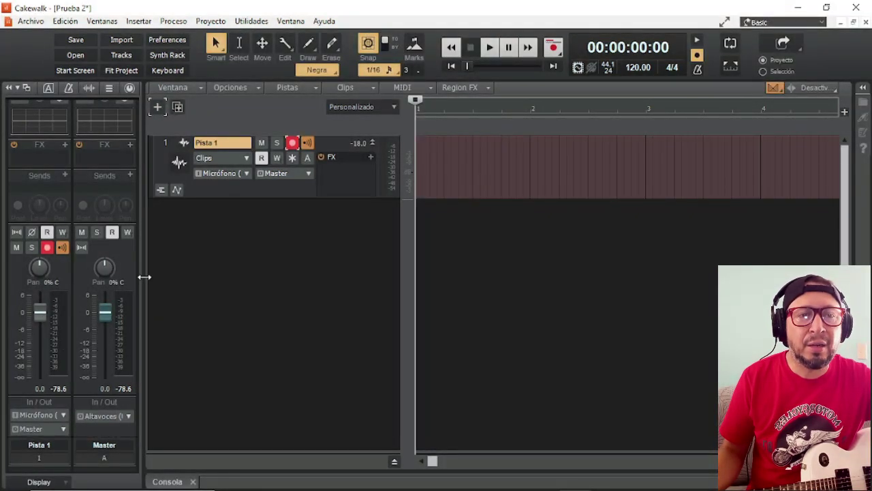
click(74, 297)
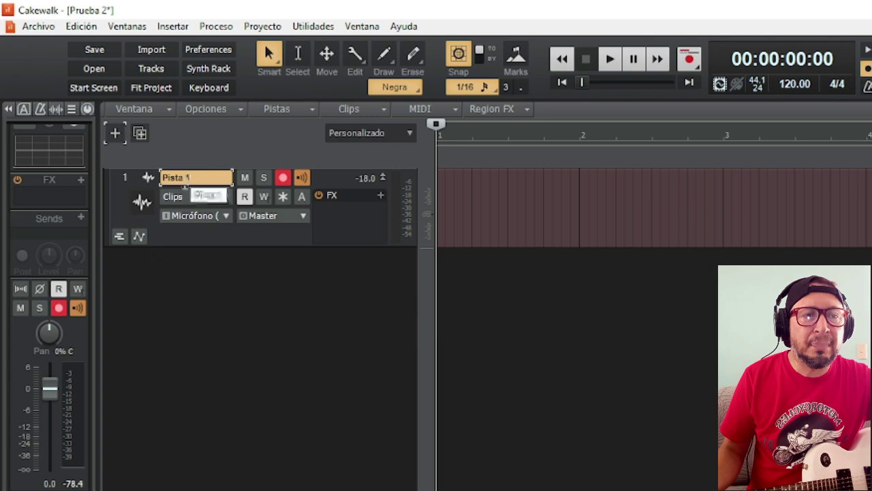
Rename track 1 as guitarra.
double_click(196, 178)
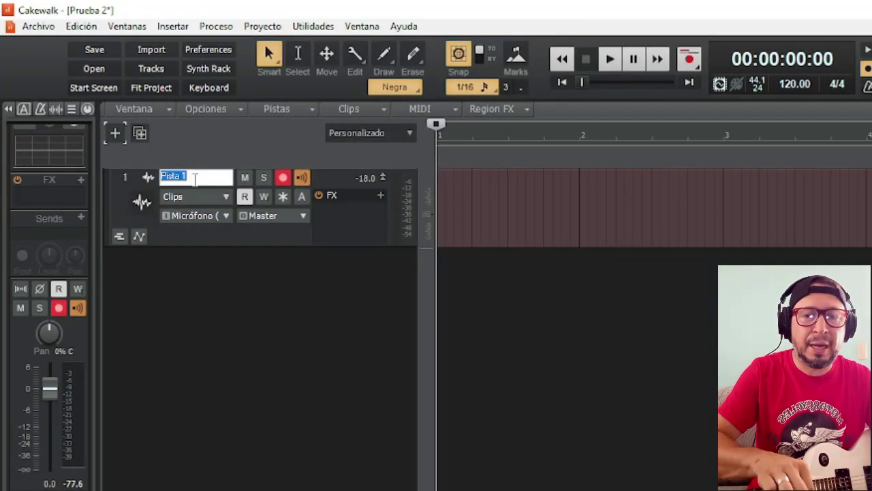
text(guitarra)
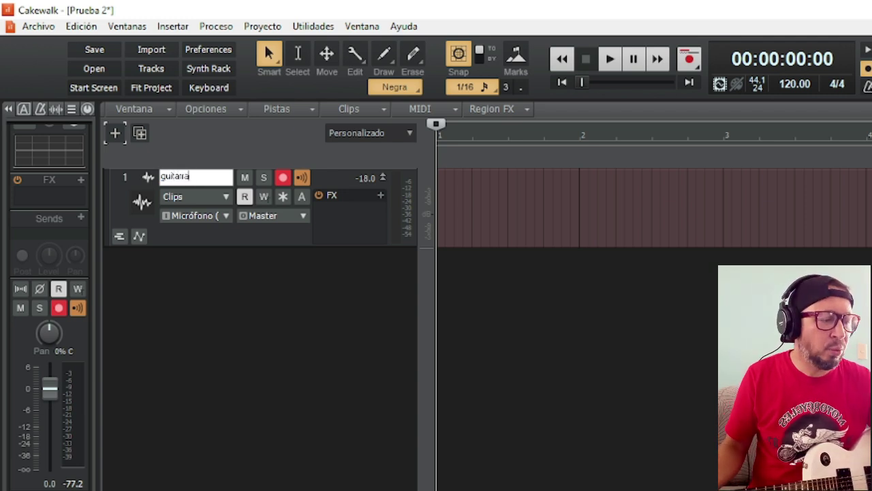
key(Return)
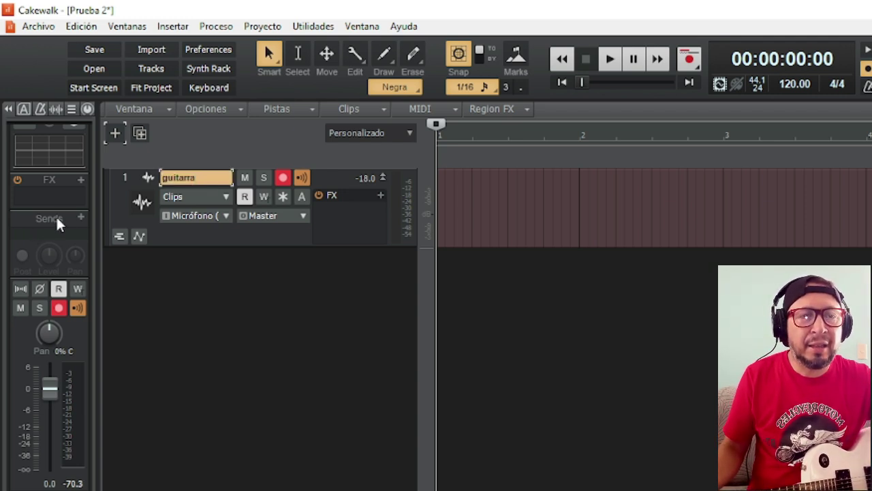
Give the guitarra track a custom orange colour with red 255, green 128 and blue 0.
click(109, 203)
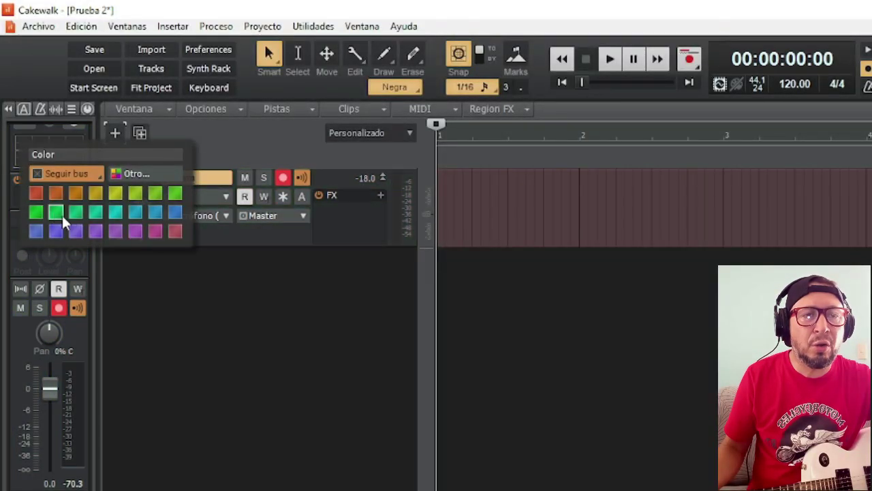
click(137, 174)
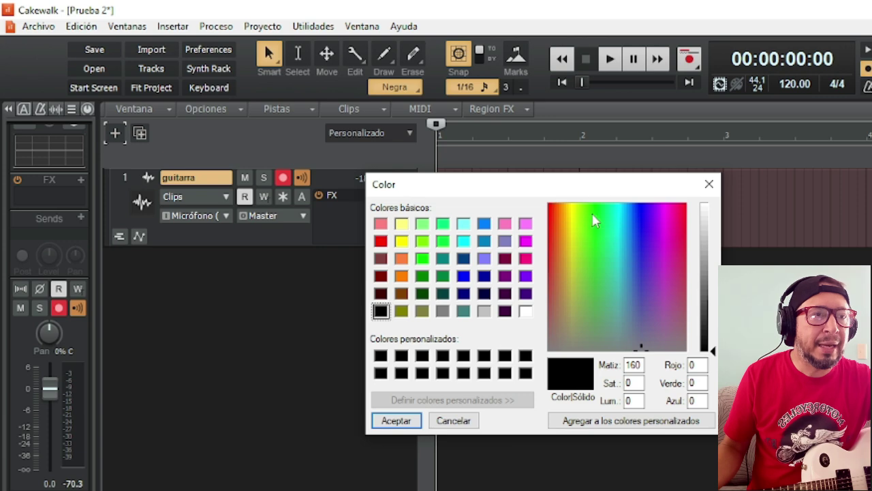
click(571, 219)
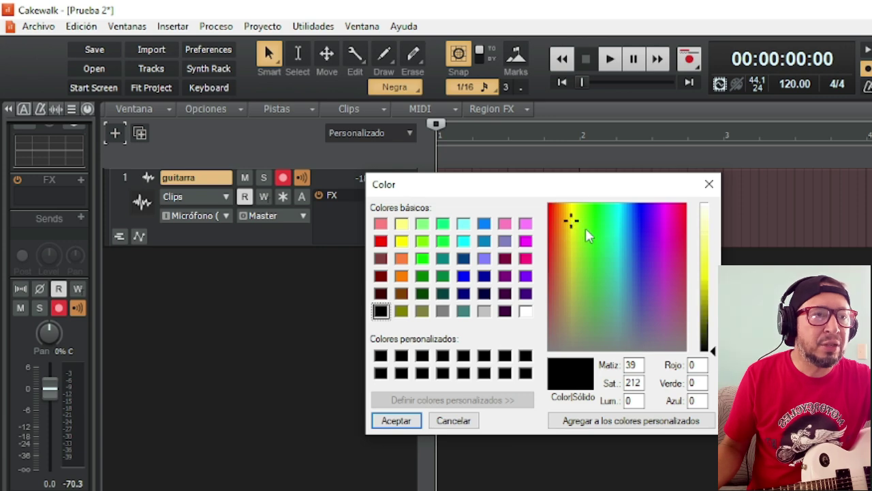
click(708, 258)
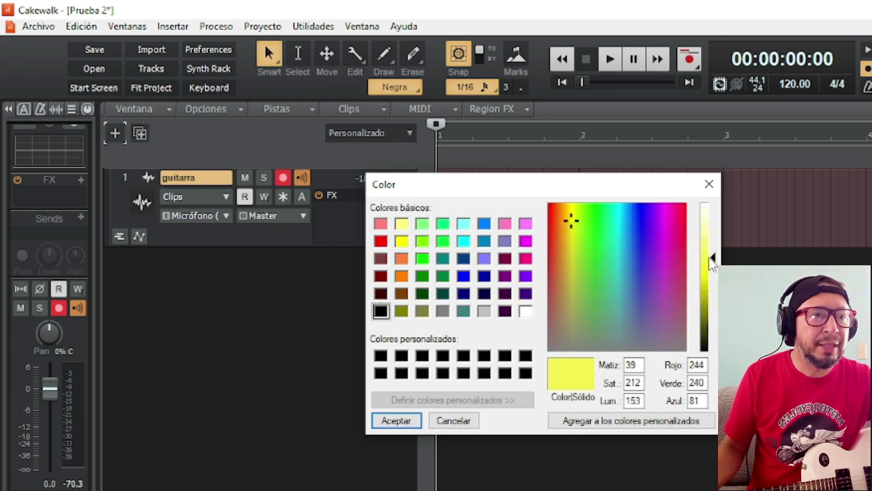
click(612, 233)
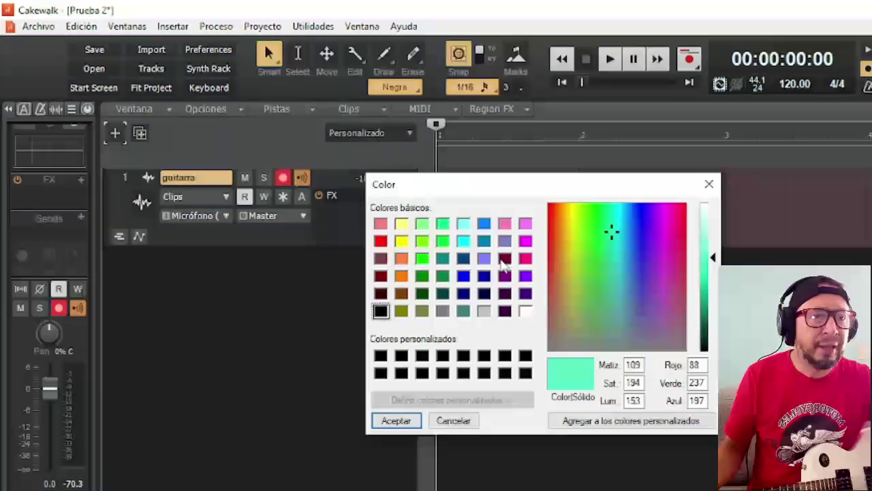
click(401, 275)
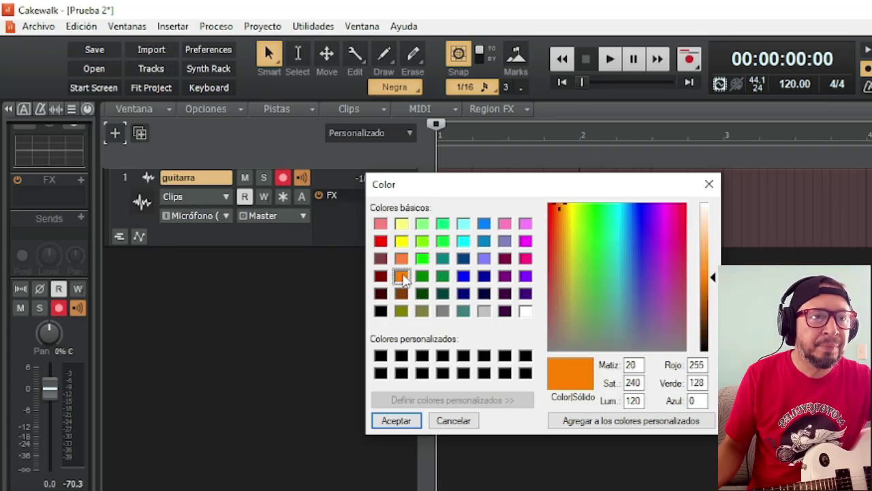
click(407, 423)
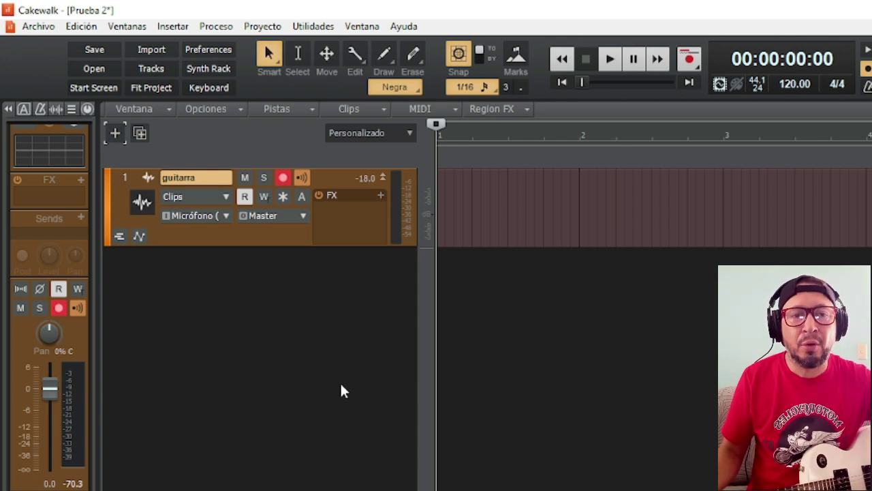
Toggle the guitarra track's interleave between stereo and mono, leaving it on mono.
click(19, 290)
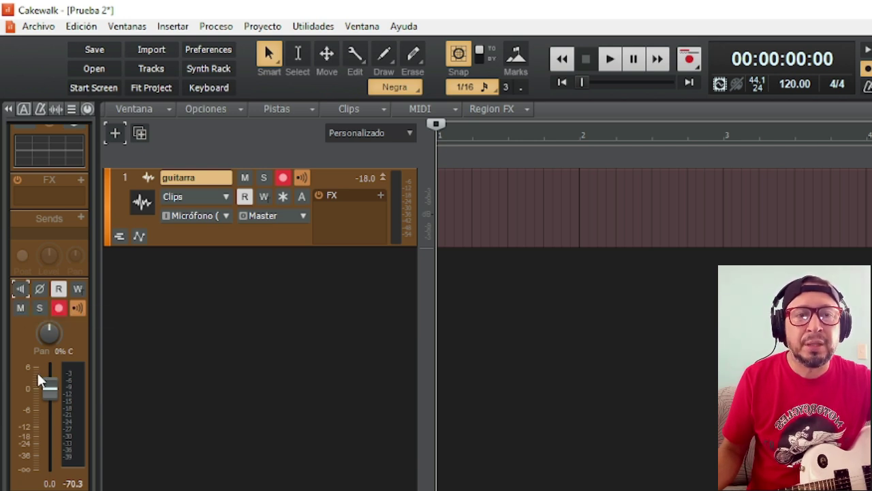
click(24, 292)
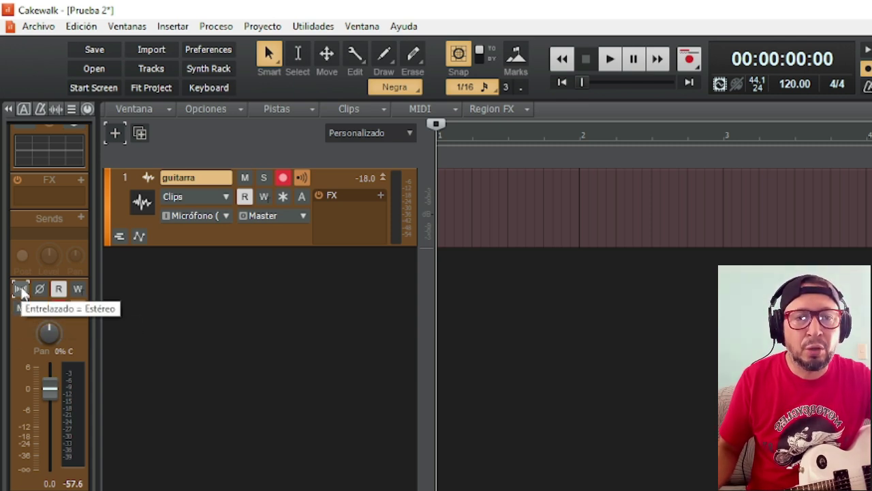
click(22, 290)
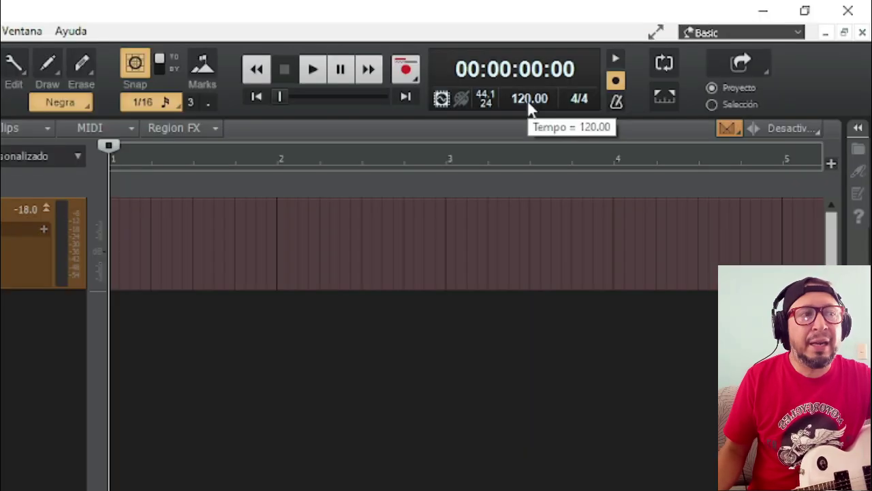
Set the project tempo to 110.
double_click(528, 103)
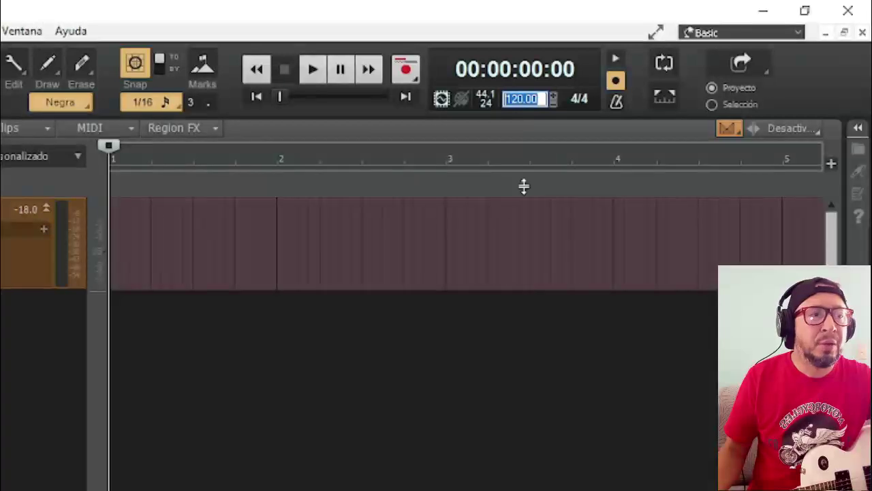
click(508, 368)
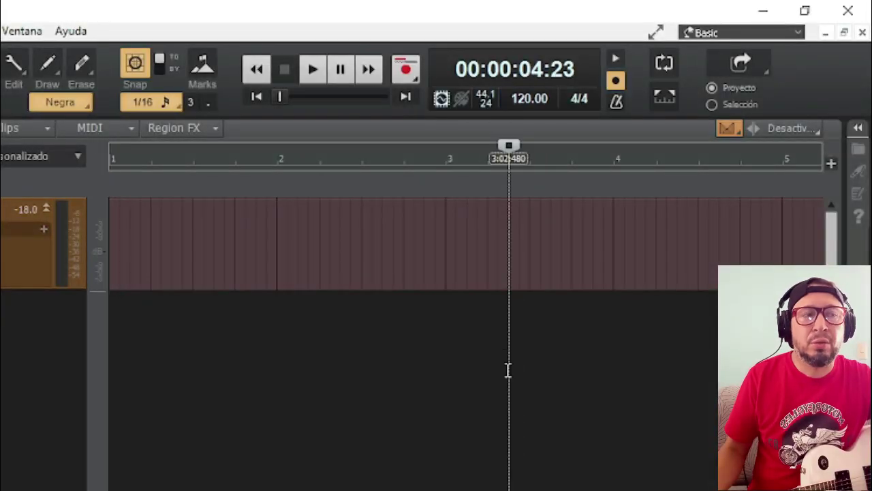
double_click(528, 98)
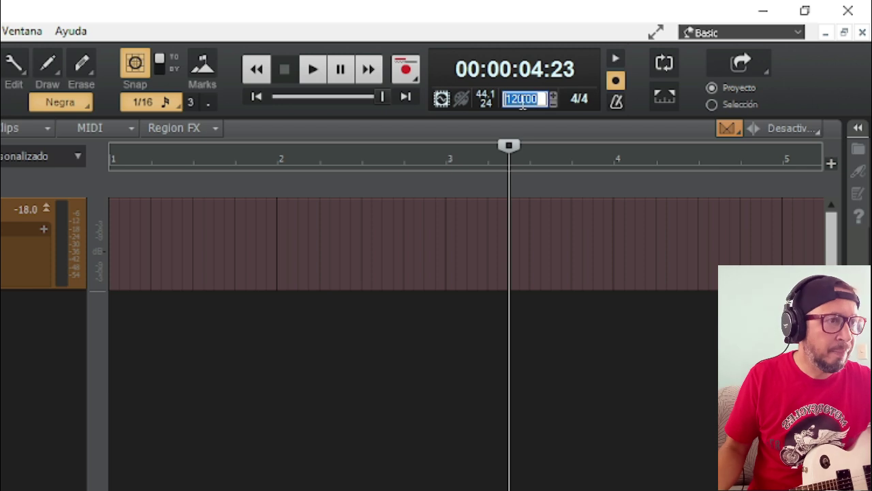
text(110)
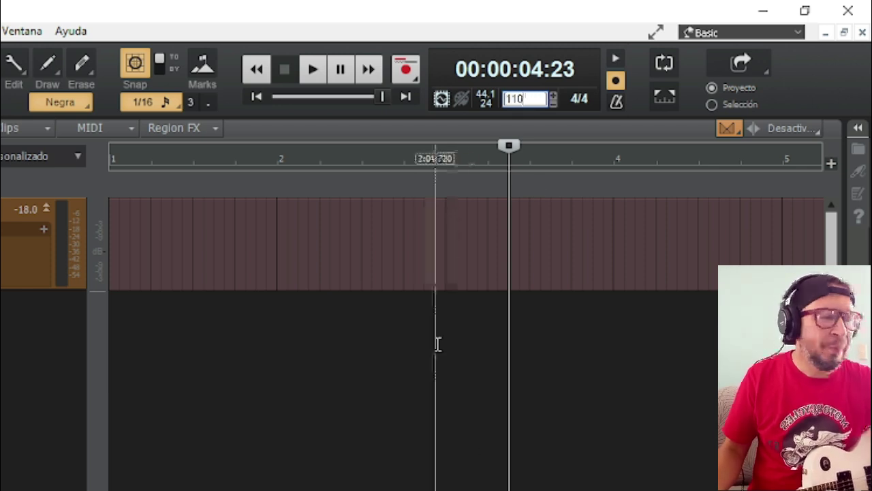
key(Return)
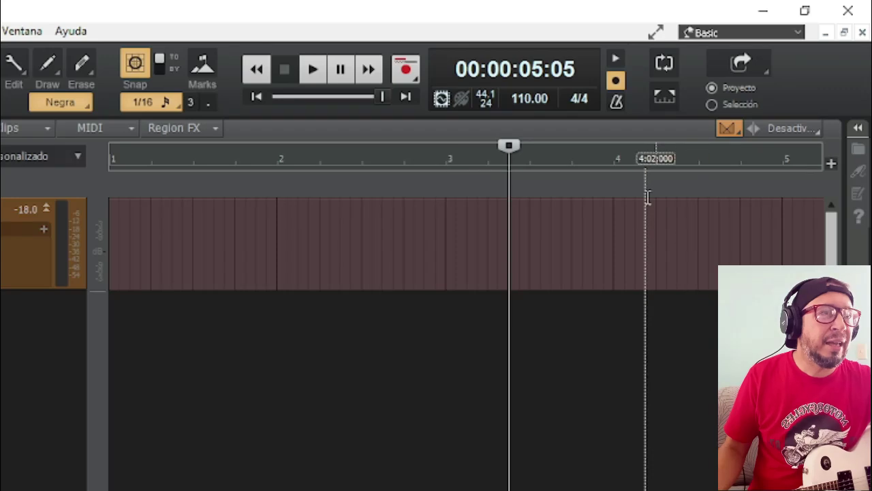
Set the time signature at measure 3 to 4 beats per measure with a beat value of 4, after trying other values.
click(580, 100)
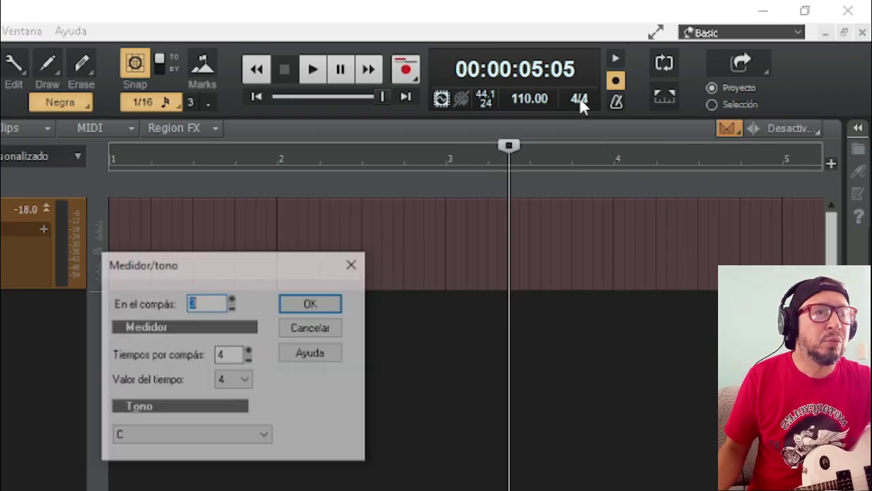
click(249, 359)
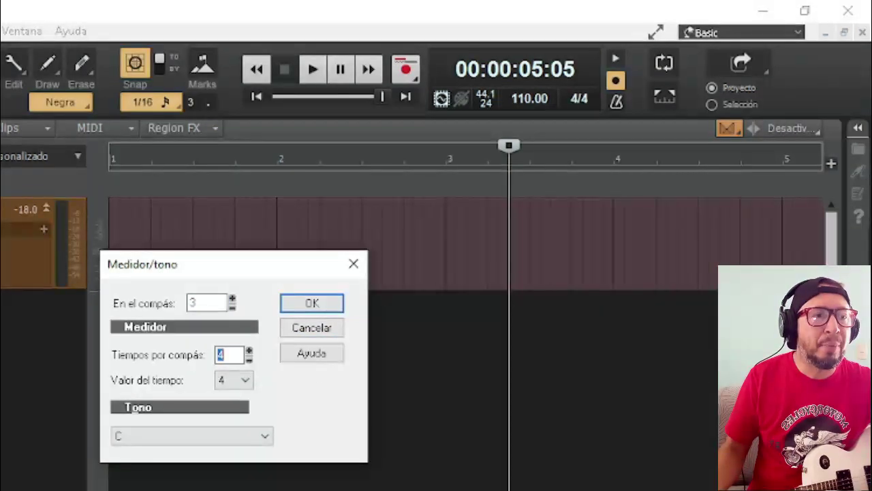
click(250, 360)
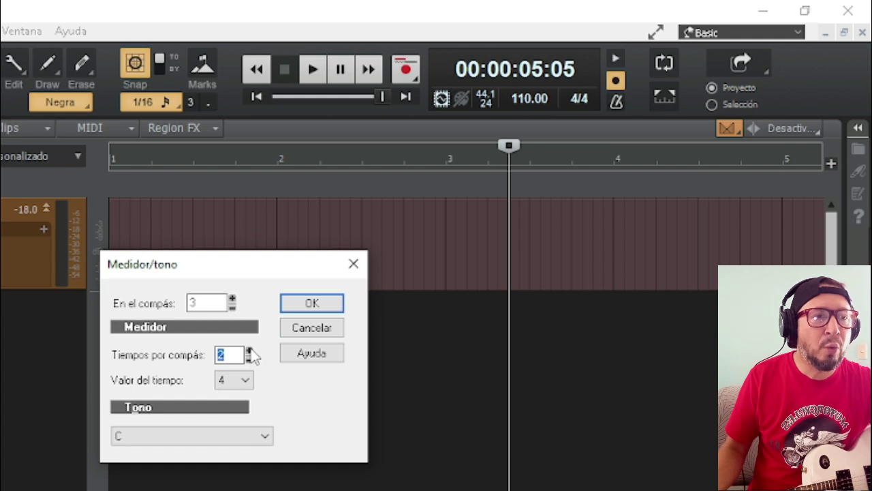
click(249, 352)
click(249, 353)
click(245, 382)
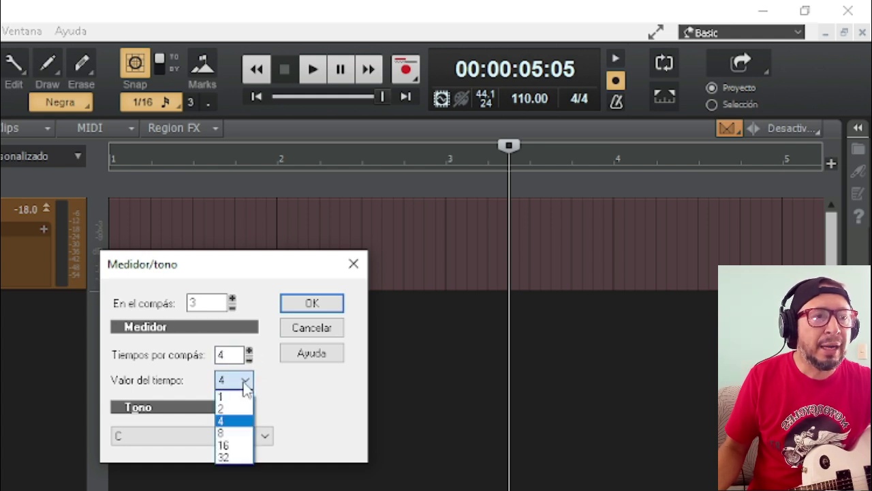
click(226, 434)
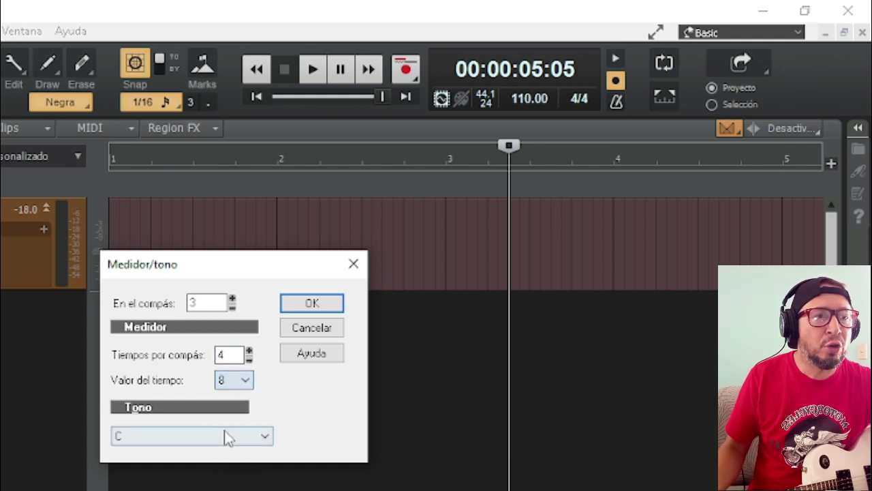
click(246, 382)
click(228, 420)
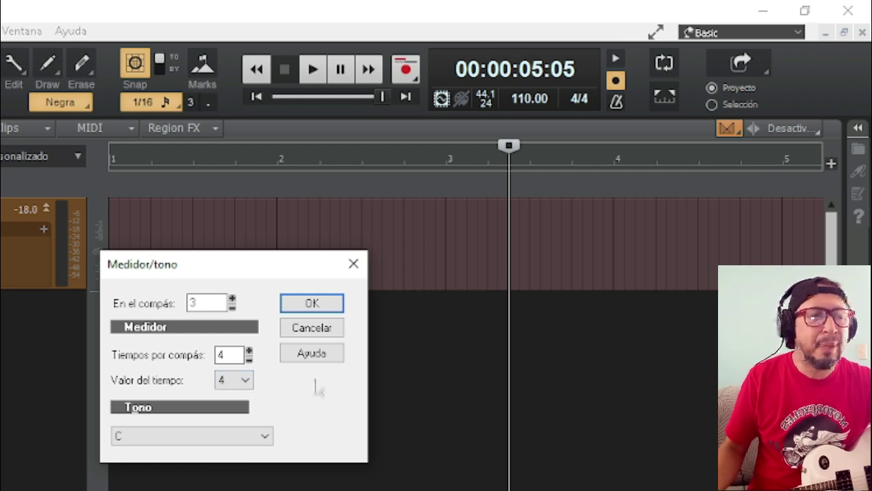
click(317, 304)
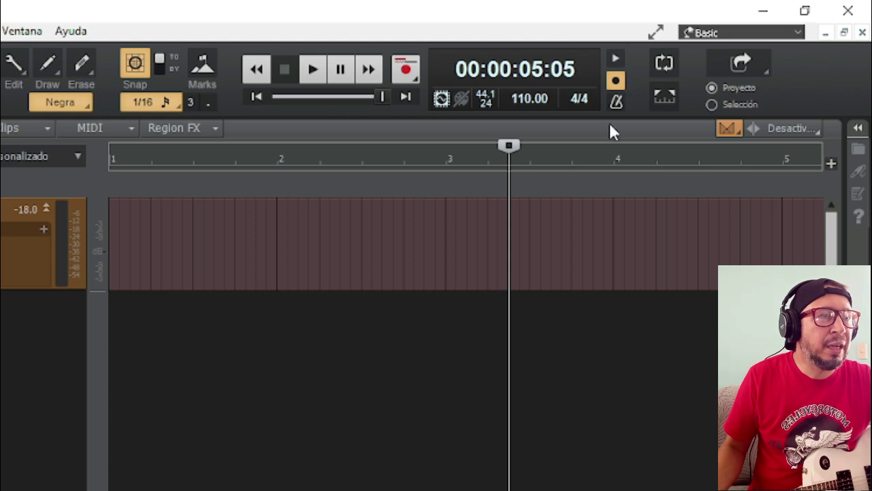
Compare playback with the playback metronome on and off, leaving the metronome enabled for both playback and recording.
click(616, 60)
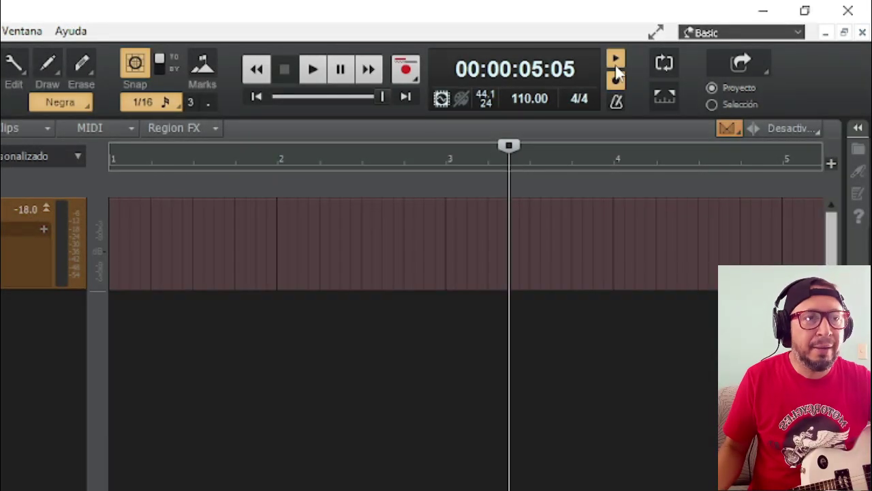
key(space)
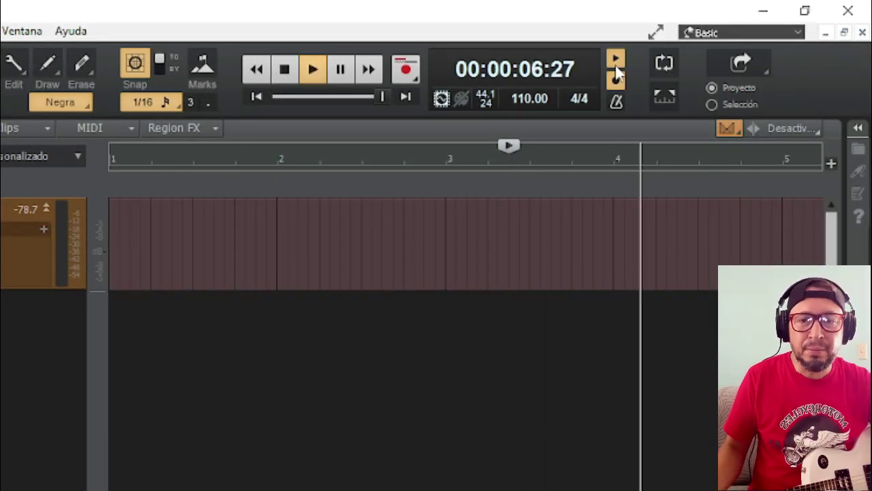
key(space)
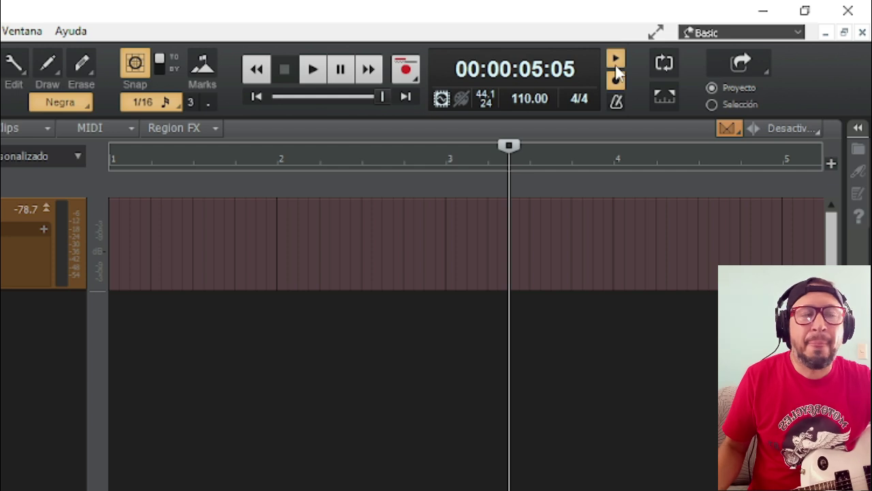
click(615, 66)
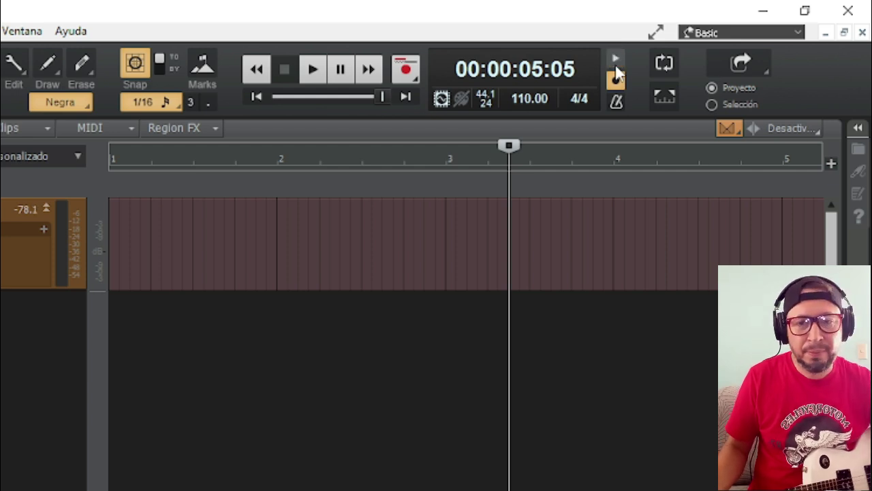
key(space)
key(space)
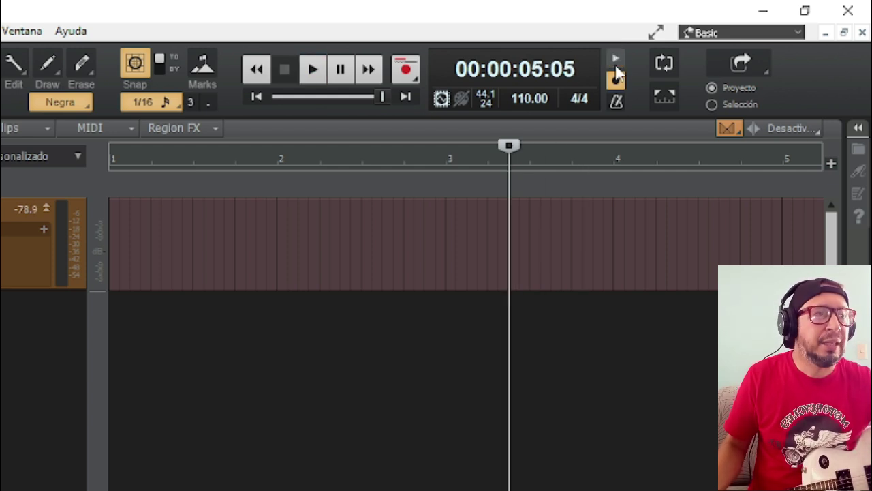
click(616, 59)
click(615, 79)
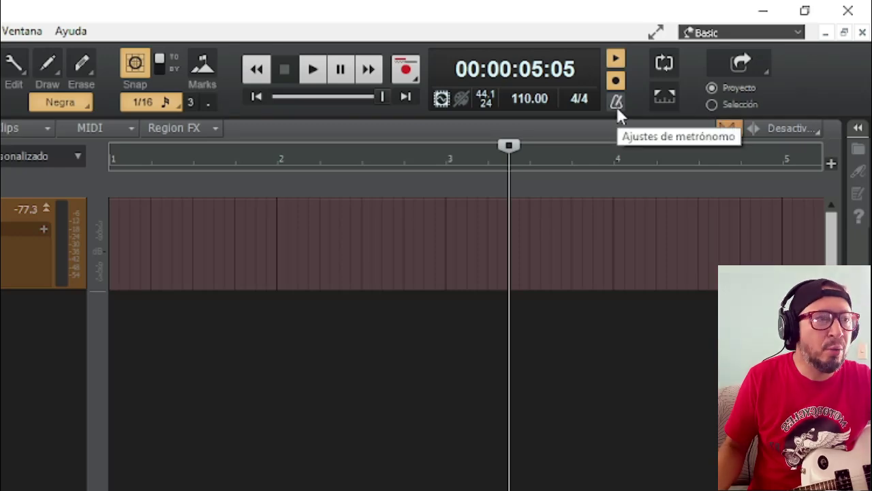
Configure the metronome with a 1-measure recording count-in, the first beat at 0.0 dB and the other beats at -0.5 dB.
click(616, 104)
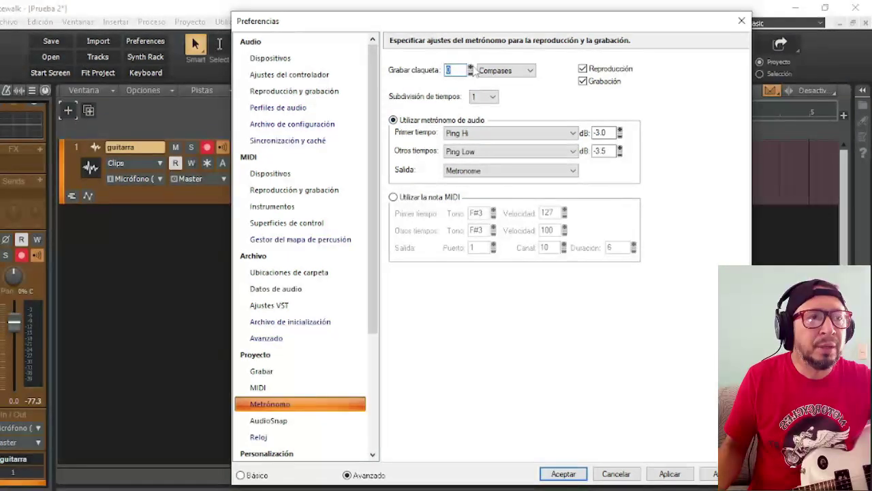
click(470, 68)
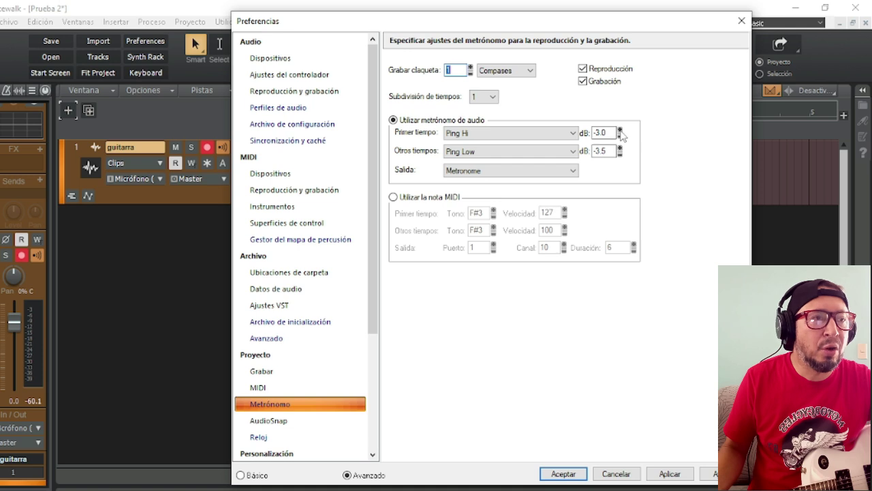
double_click(599, 132)
click(619, 129)
click(621, 148)
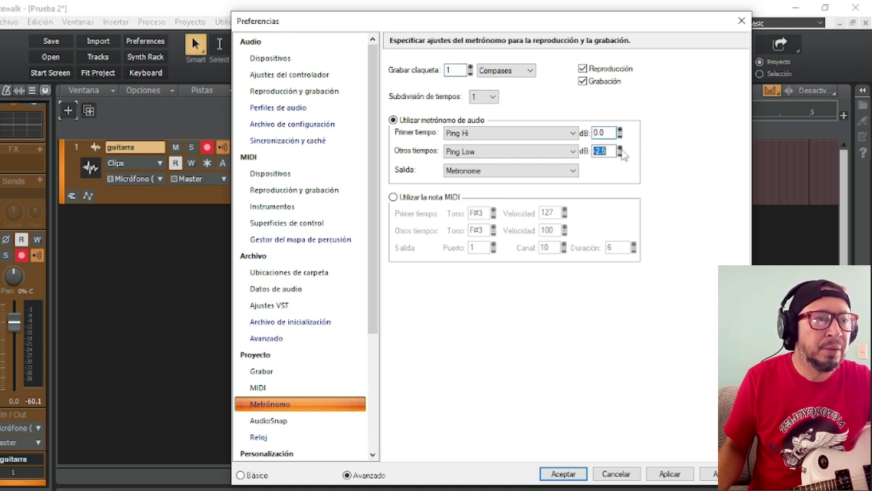
click(621, 148)
click(620, 149)
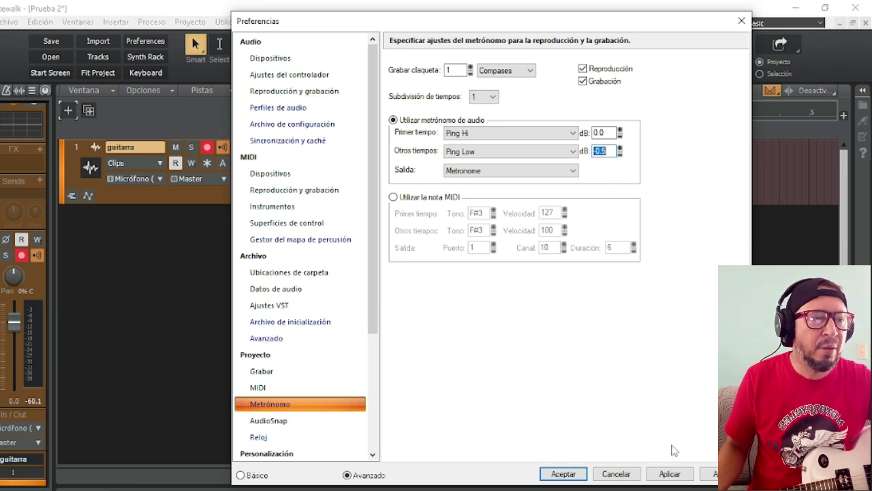
click(670, 474)
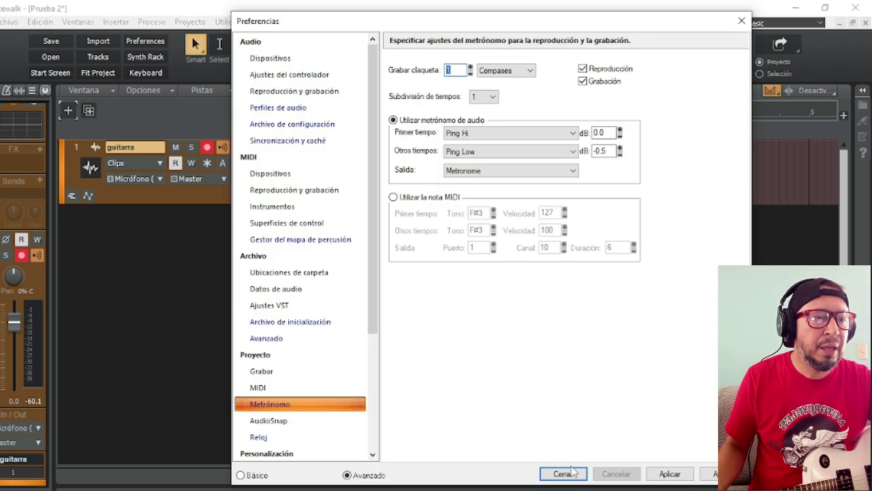
click(565, 471)
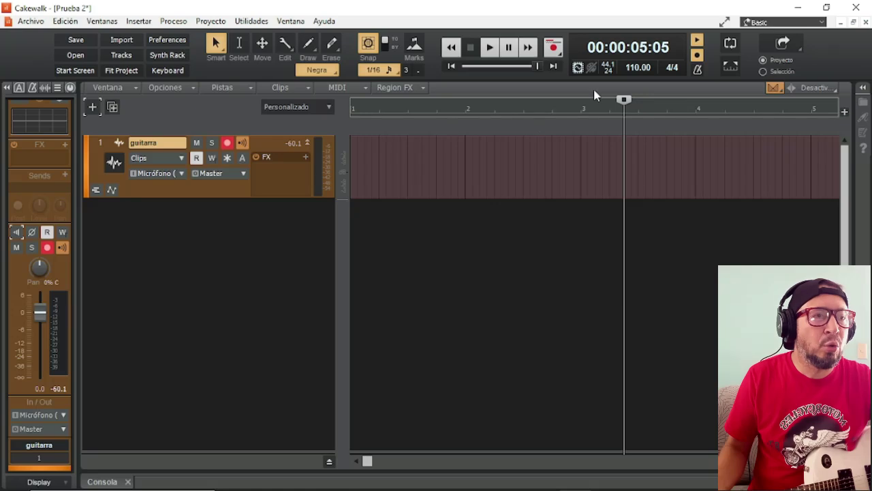
Record a short test take on the guitarra track starting at measure 2 and undo it.
click(464, 110)
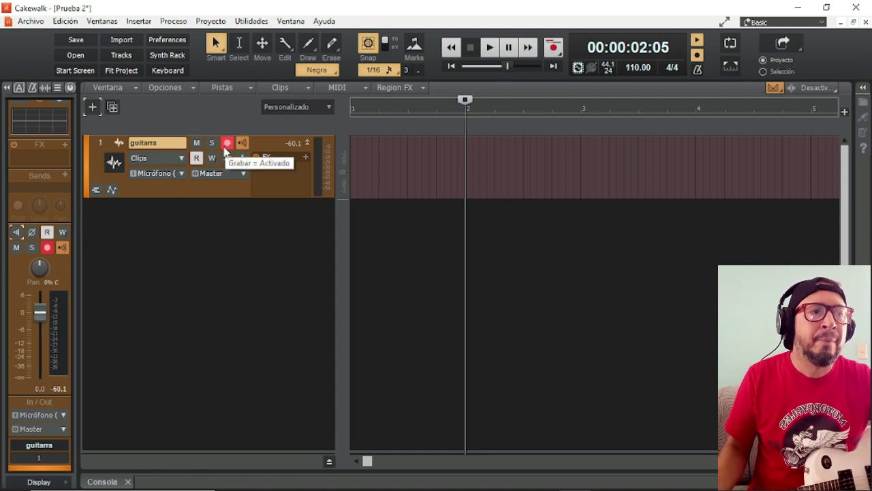
click(554, 52)
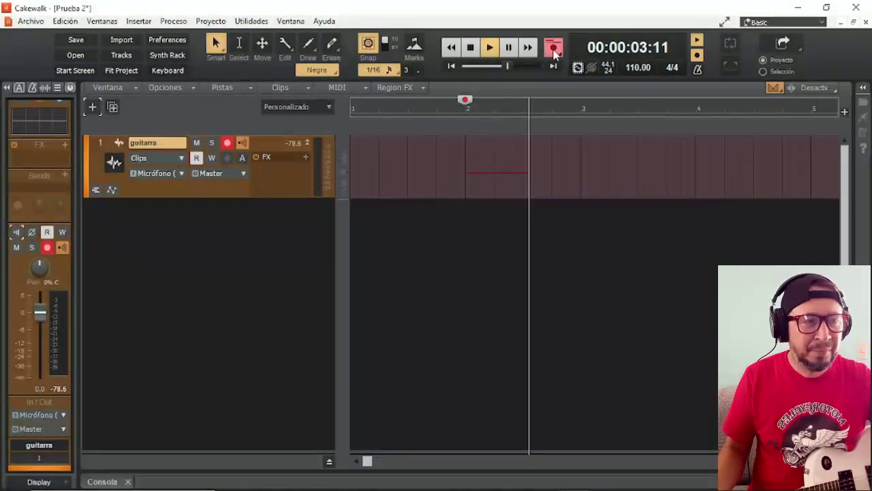
click(554, 51)
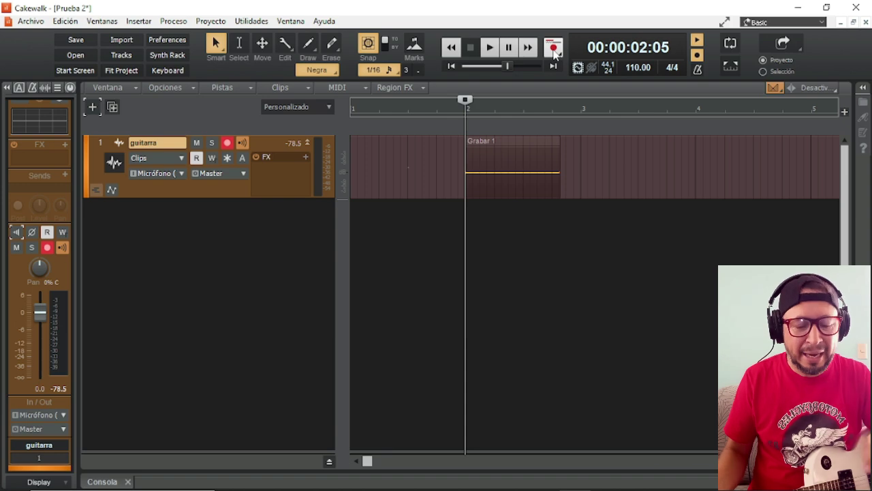
key(ctrl+z)
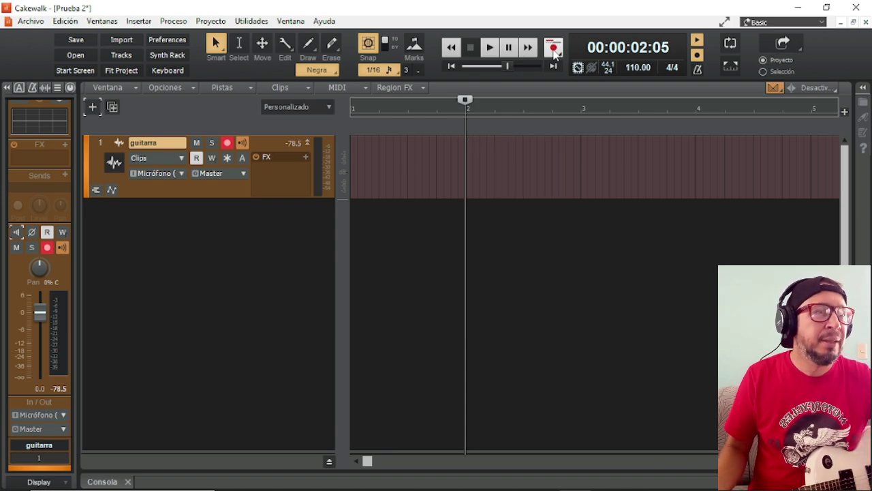
Set the metronome's recording count-in to 2 measures.
right_click(697, 69)
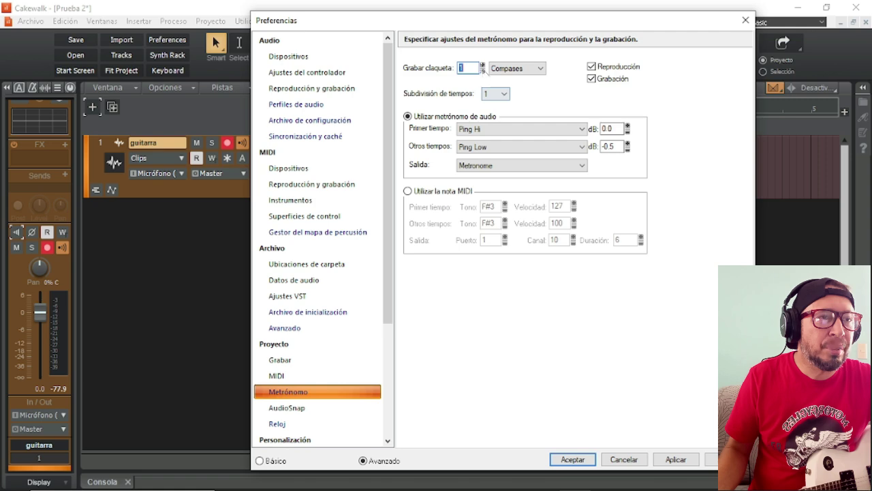
click(483, 65)
click(676, 459)
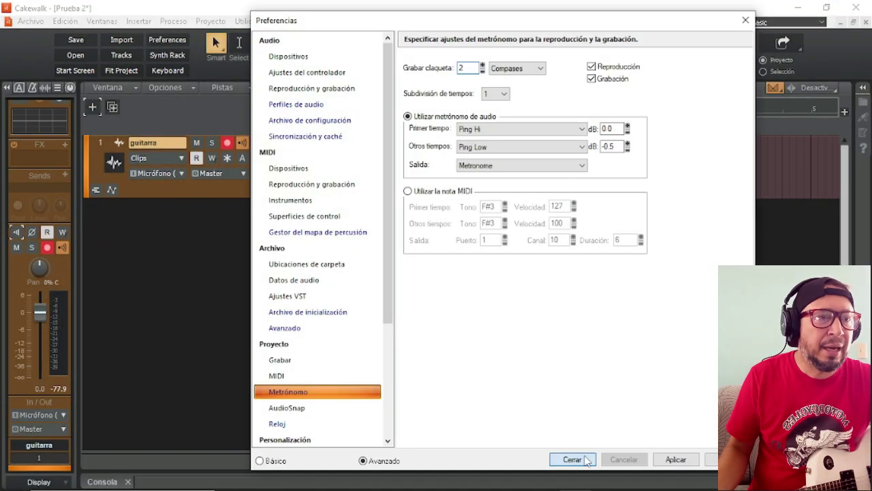
click(572, 459)
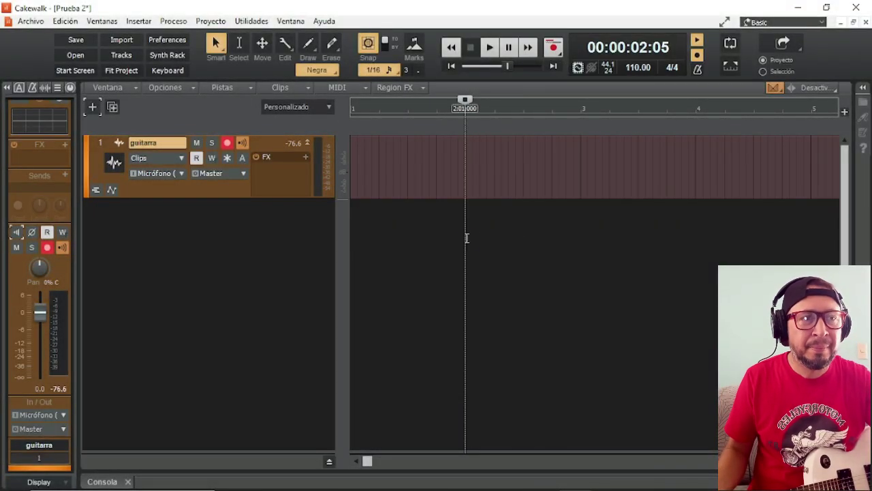
Record another short test take from measure 2 with the 2-measure count-in and undo it.
key(r)
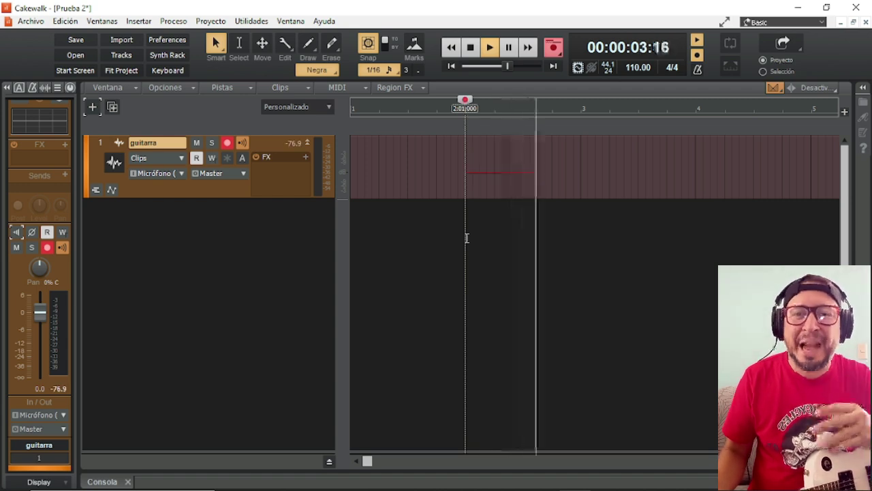
key(space)
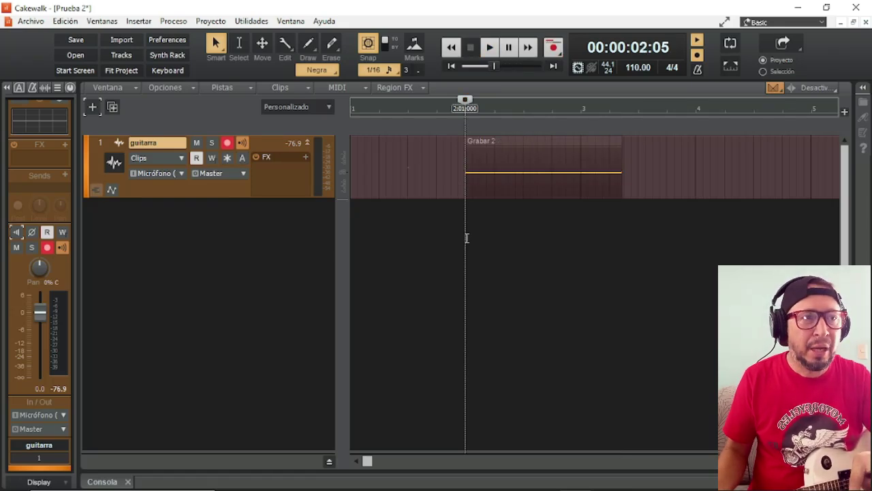
key(ctrl+z)
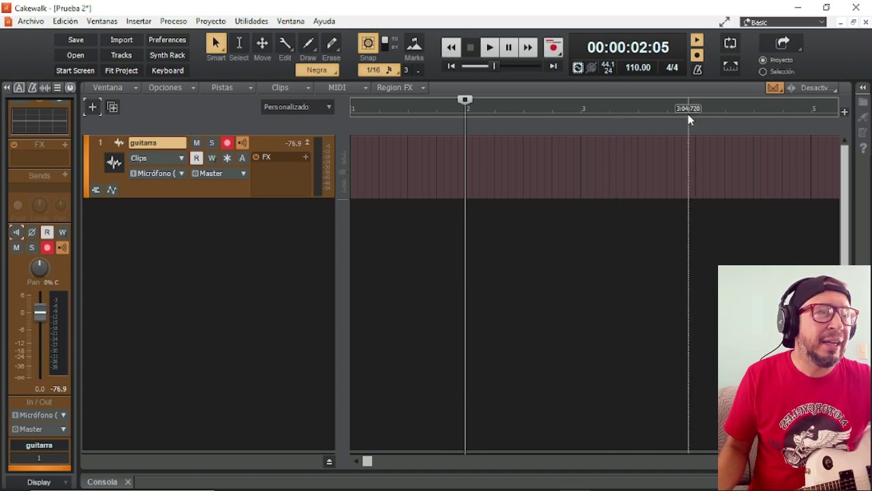
Set the metronome's recording count-in back to 1 measure.
right_click(697, 69)
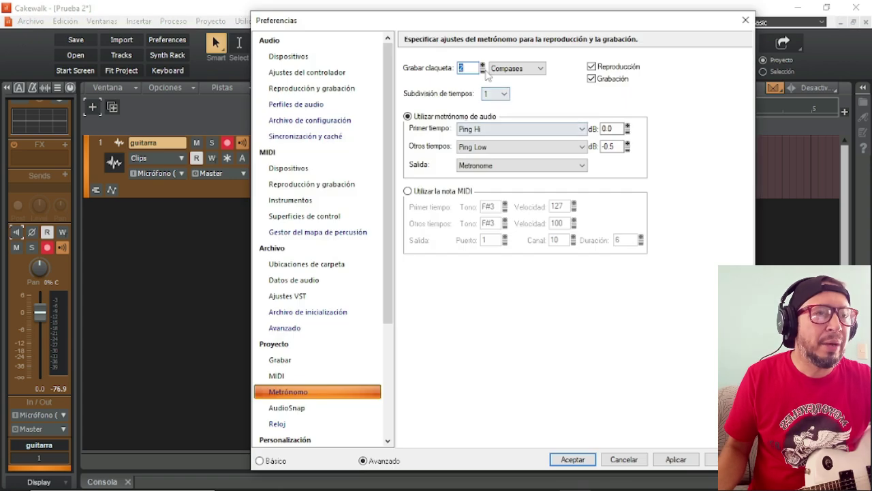
click(483, 71)
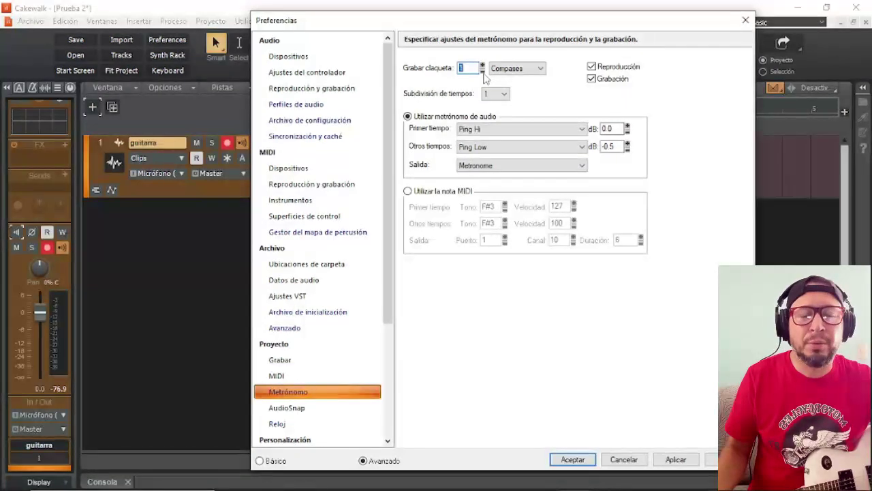
click(675, 459)
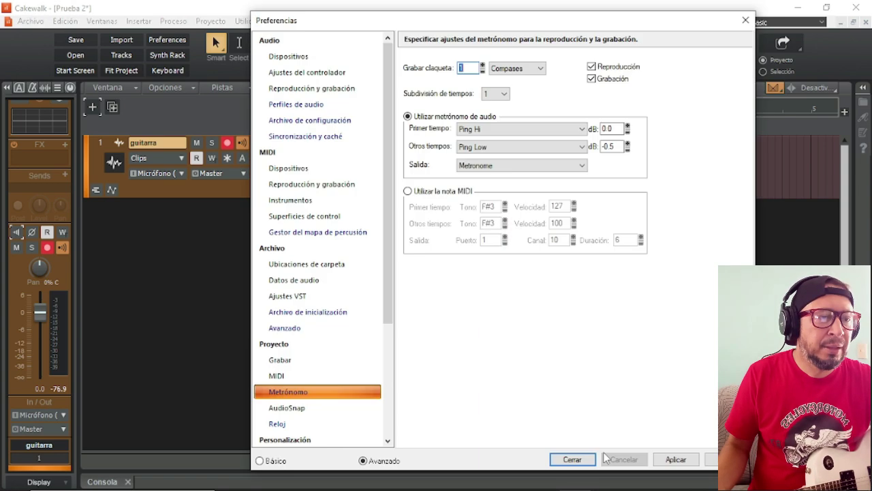
click(575, 461)
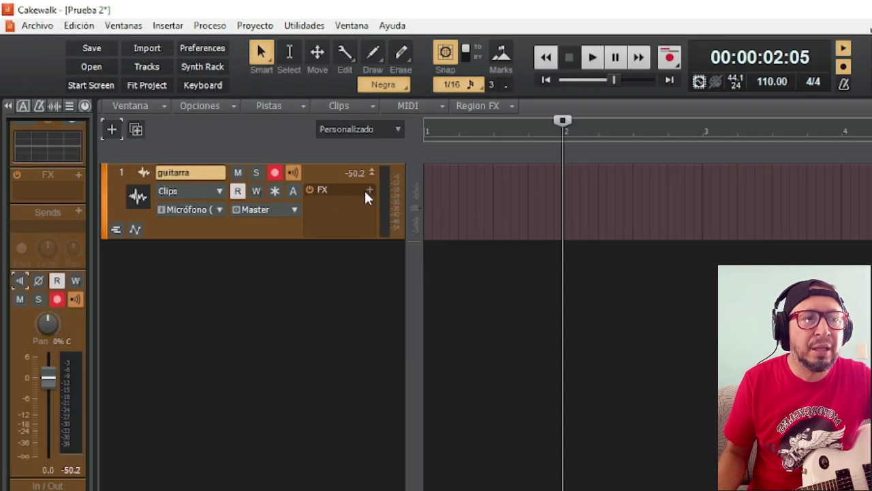
Insert the TH3 audio effect from the guitarra track's FX rack, close its window and delete it from the rack.
click(370, 191)
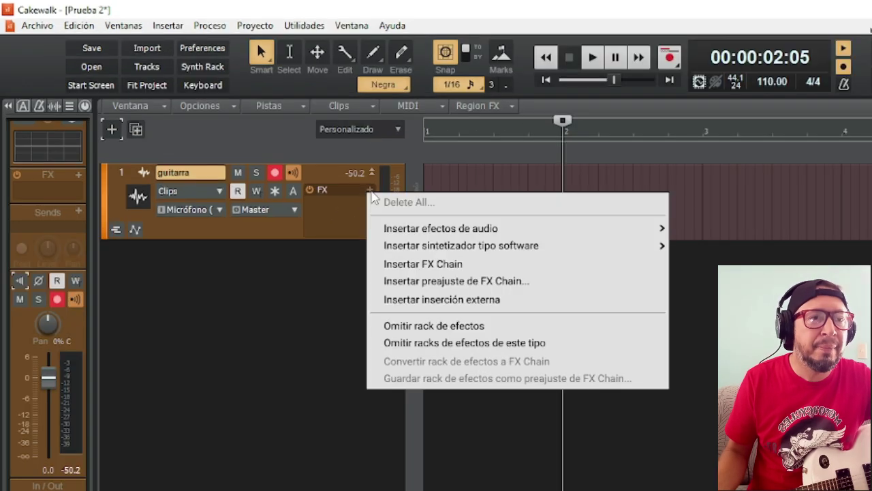
mouse_move(411, 229)
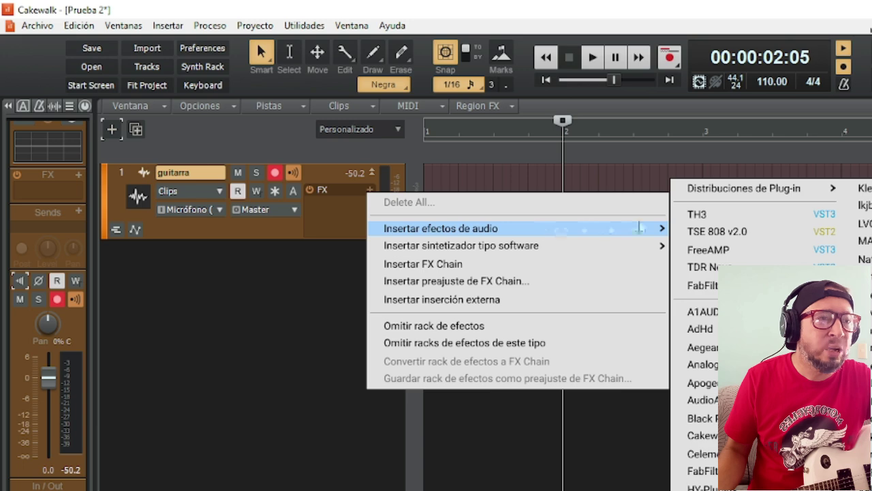
click(697, 216)
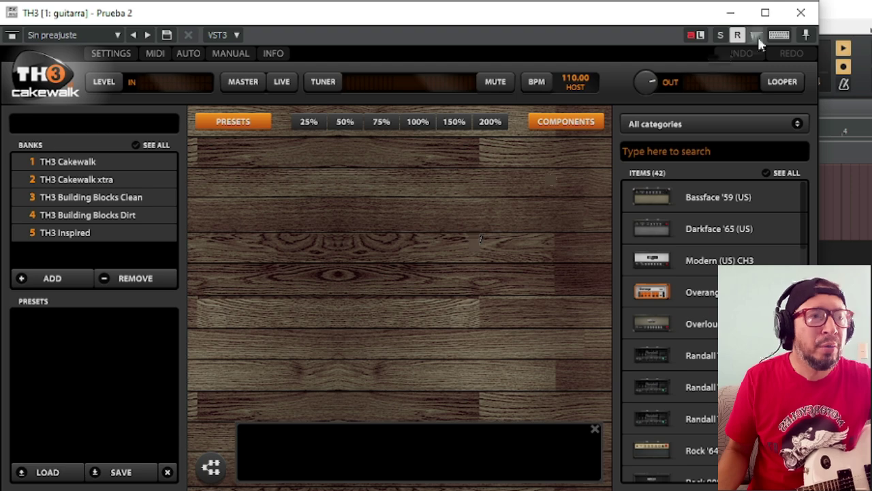
click(801, 13)
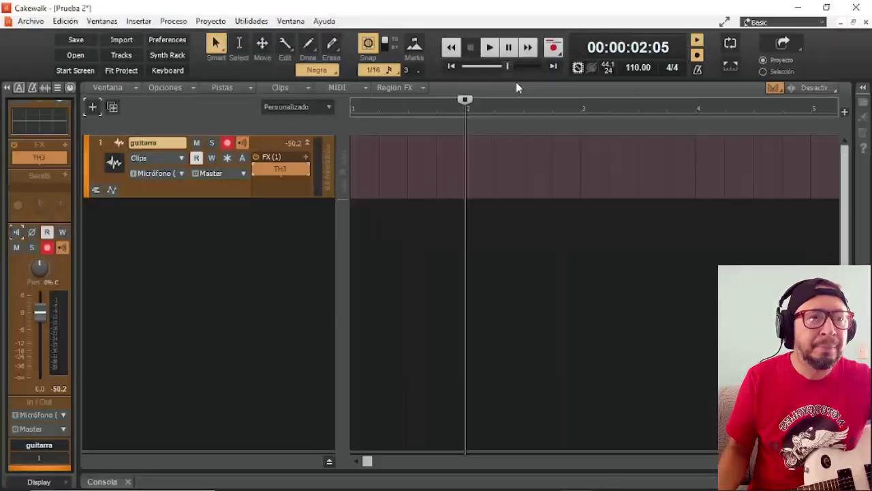
click(305, 169)
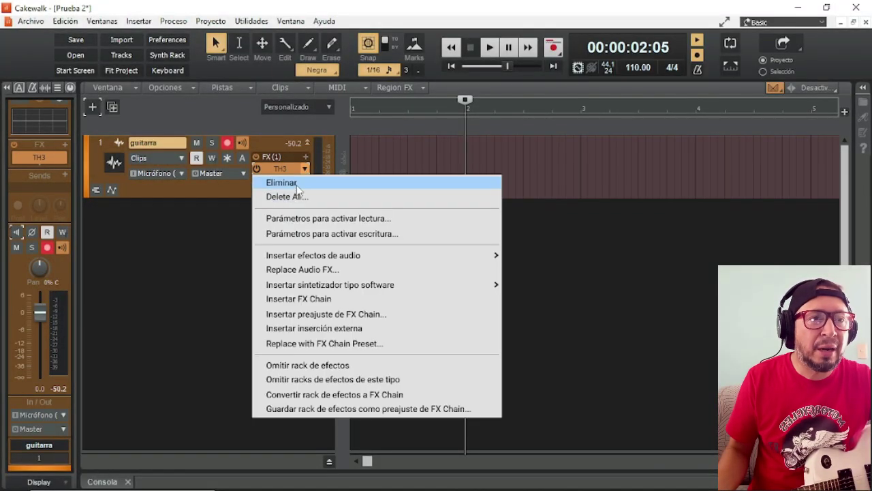
click(297, 184)
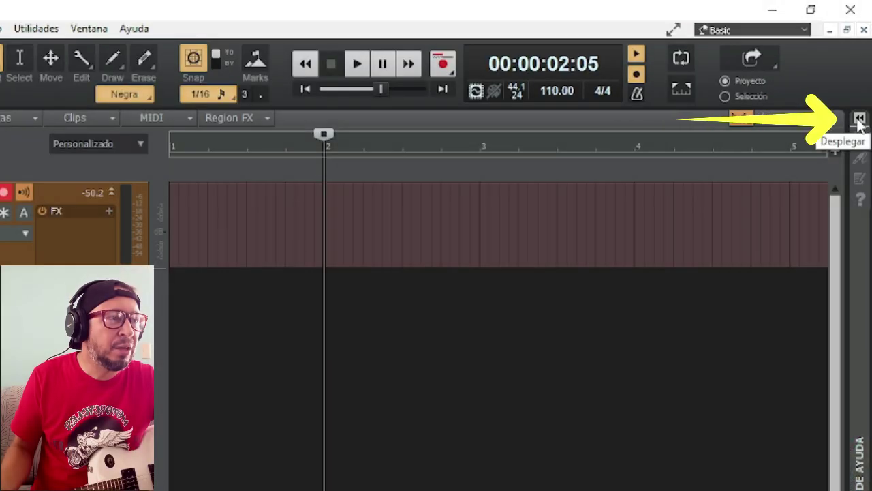
Expand the Browser and show its list of Audio FX plug-ins.
click(858, 121)
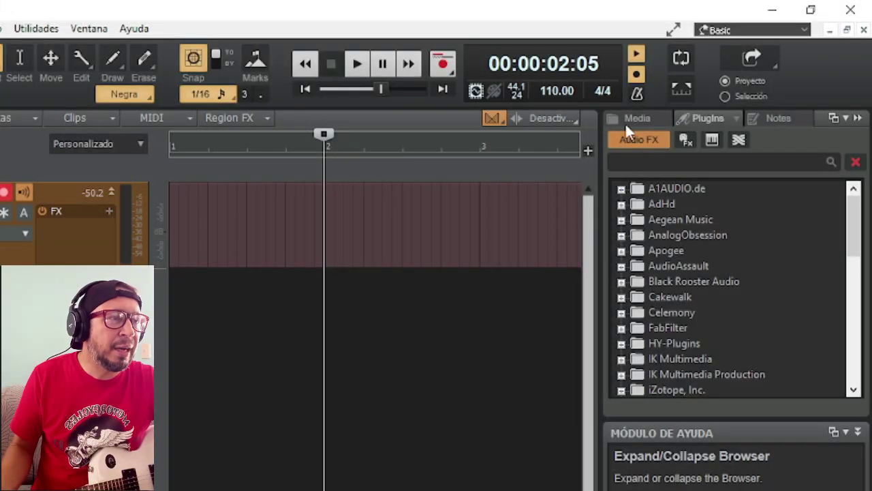
click(709, 126)
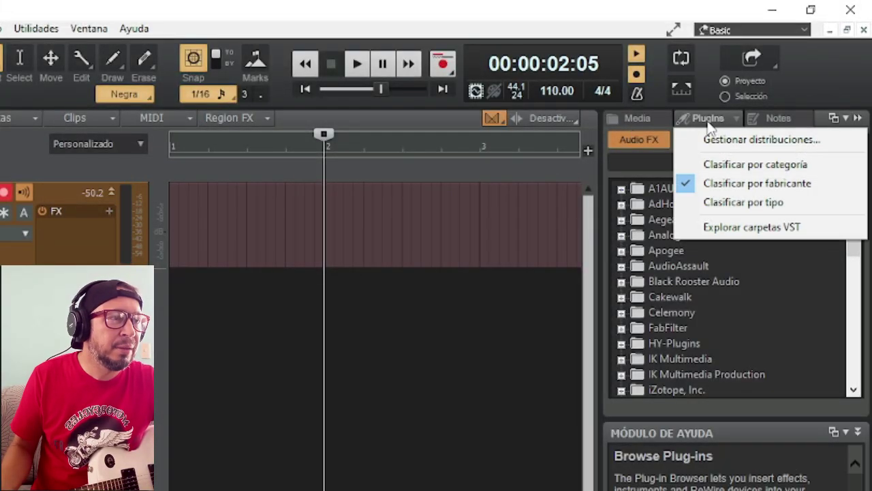
click(629, 147)
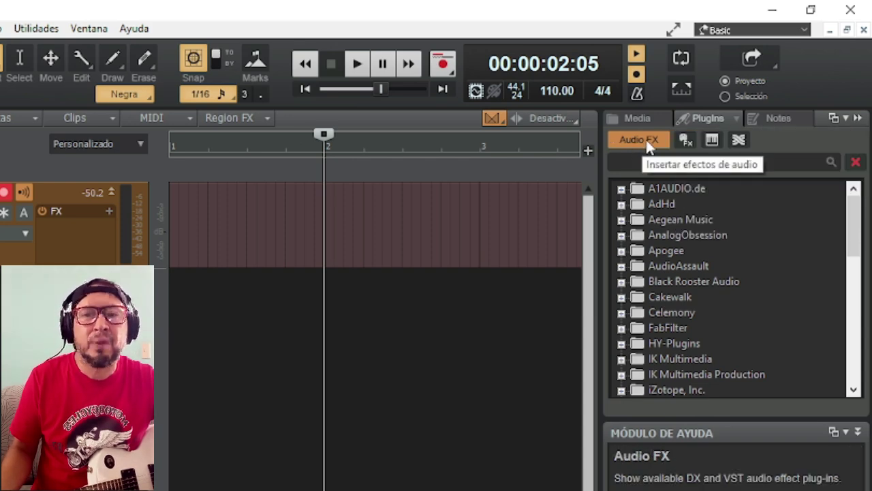
Look through the Instruments plug-ins in the Browser and return to the Audio FX list.
click(712, 140)
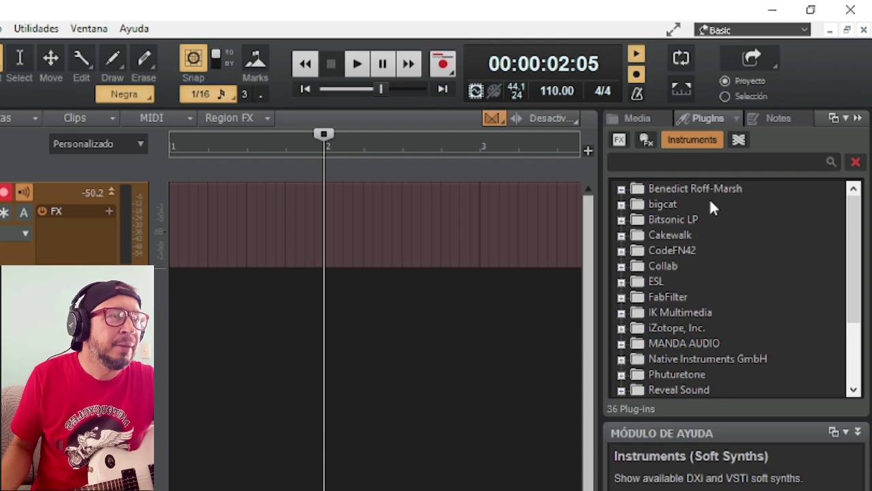
scroll(679, 240, down, 2)
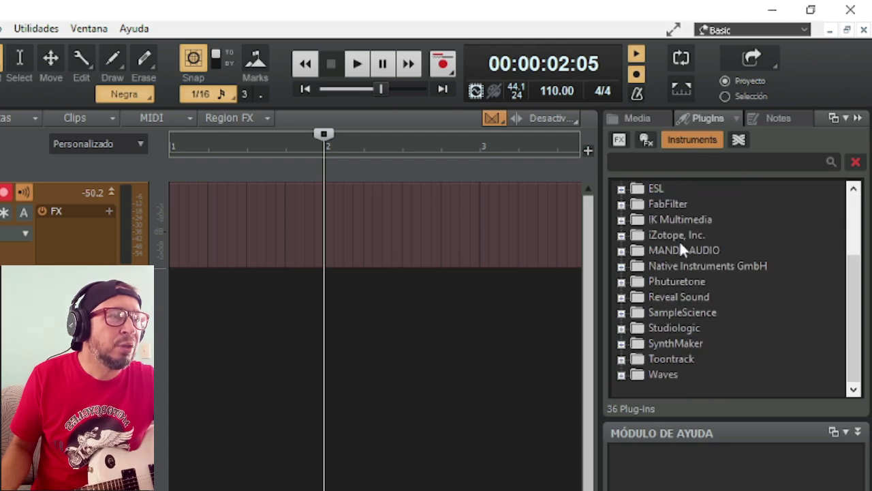
scroll(679, 241, up, 2)
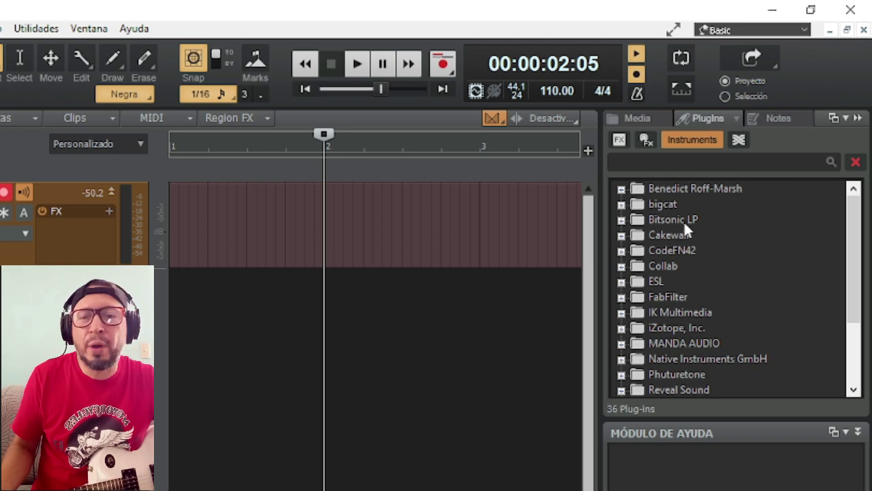
click(619, 140)
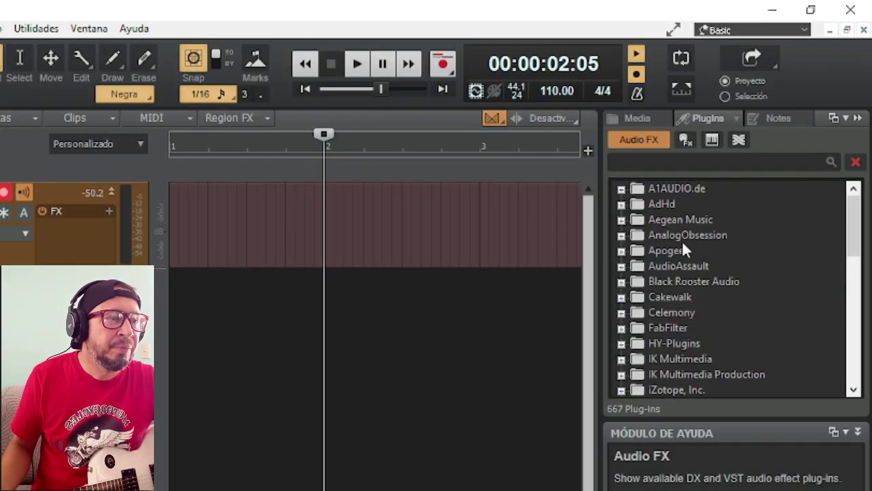
Collapse the help module and search the Audio FX plug-ins for "th3".
click(857, 433)
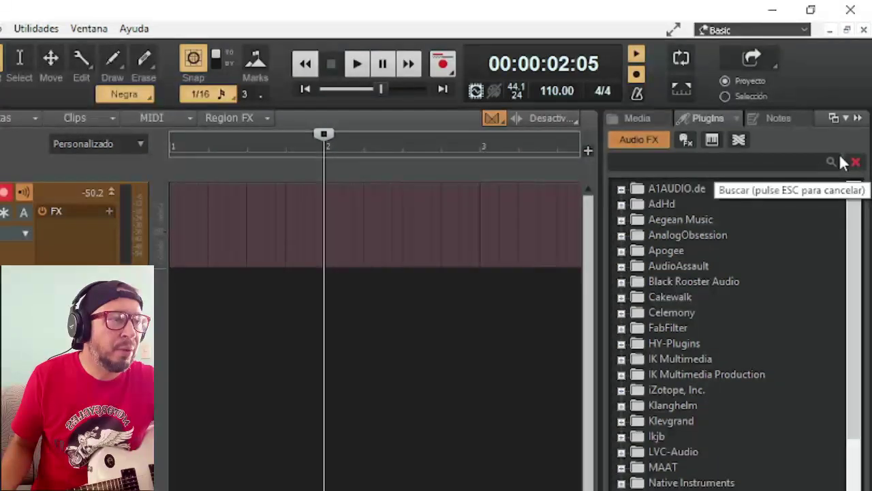
click(635, 164)
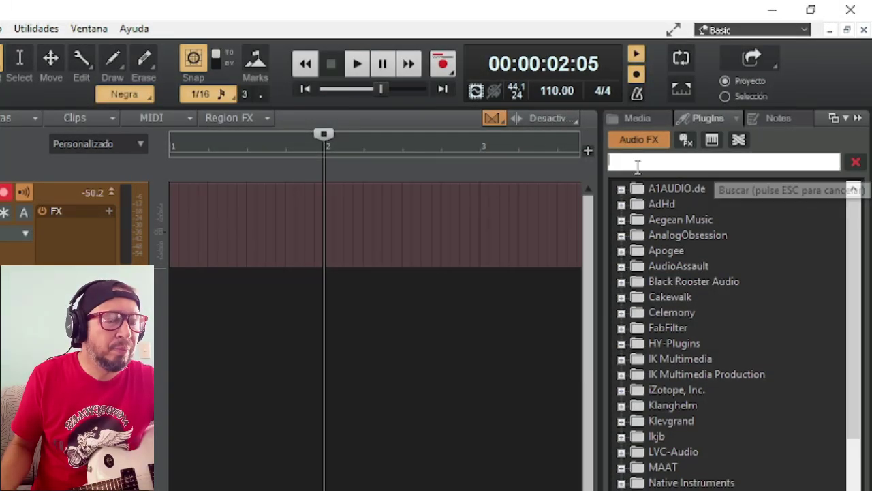
text(th)
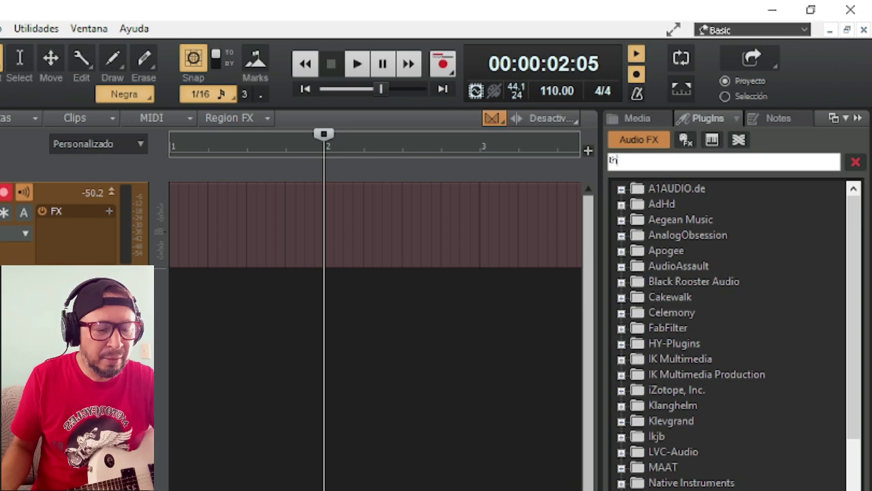
text(3)
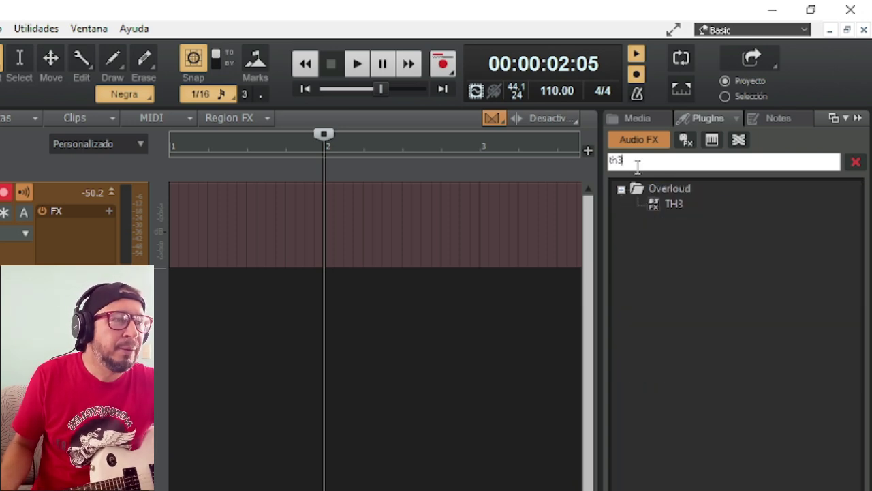
Insert the found TH3 effect into the guitarra track's FX rack and collapse the Browser.
click(673, 203)
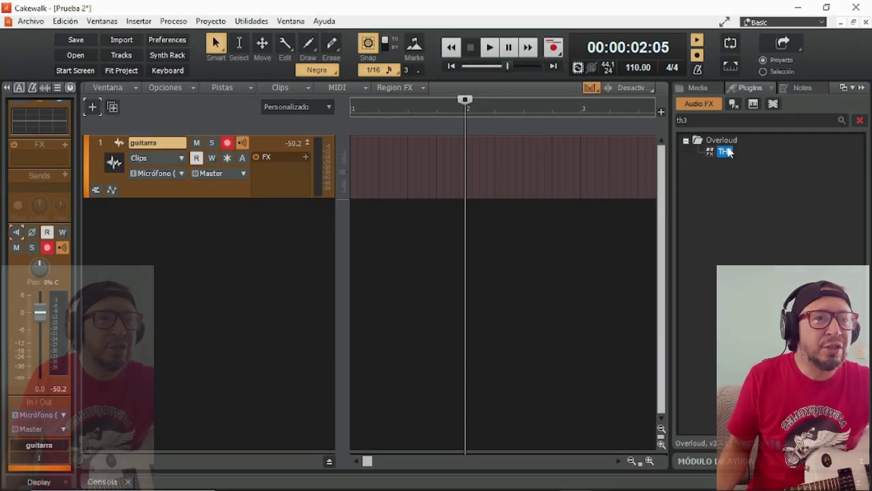
drag(728, 152, 286, 185)
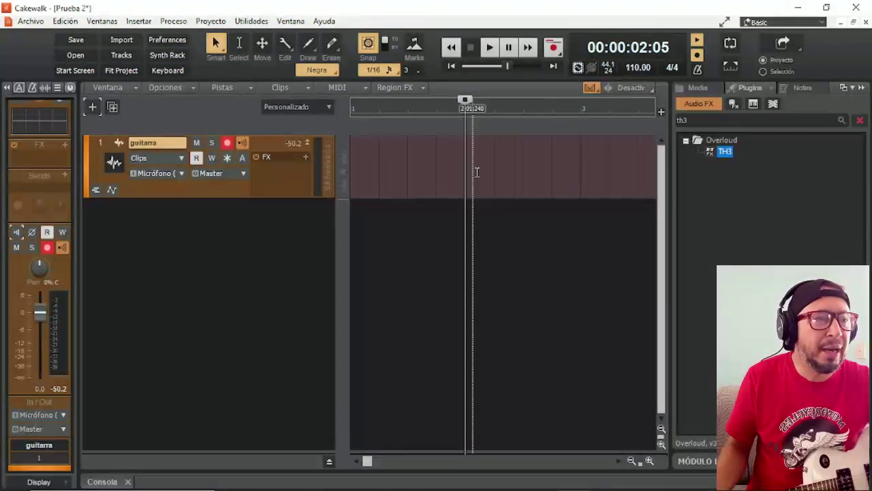
drag(727, 153, 284, 182)
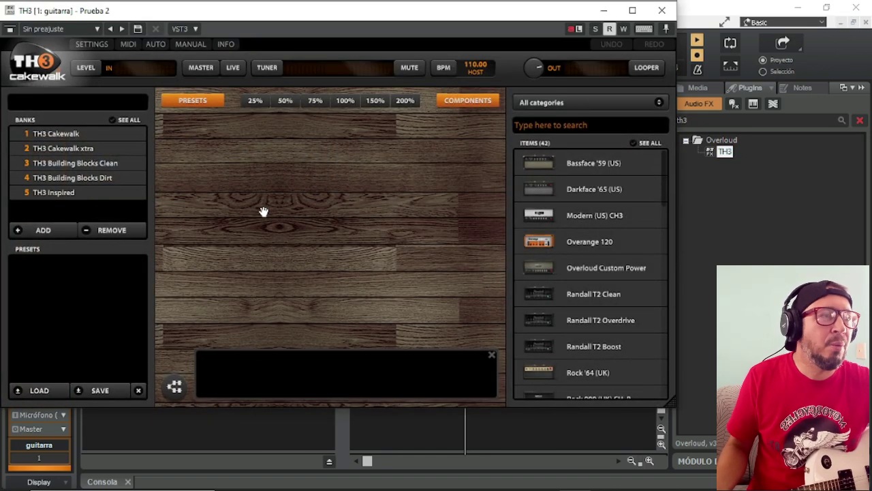
click(860, 92)
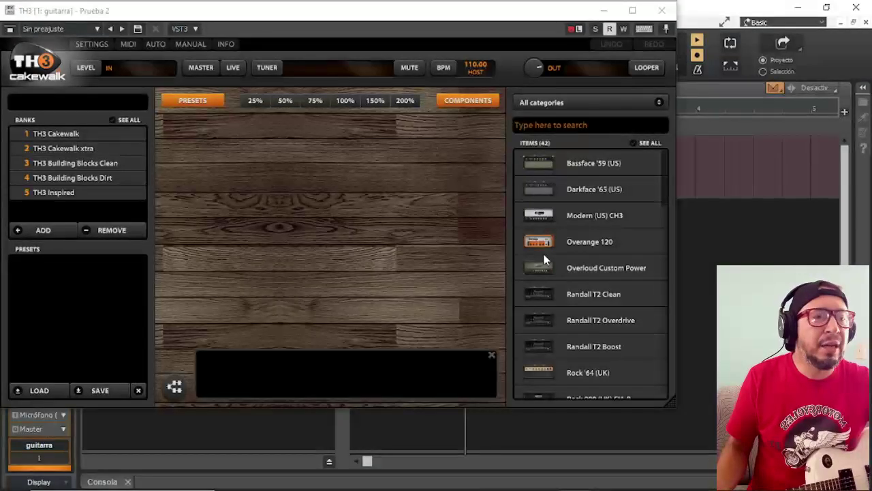
Add the Top30 (UK) Bright amp with its matching 2x12 OB Top30 (UK) cabinet and turn down the amp's Bass.
scroll(543, 254, down, 5)
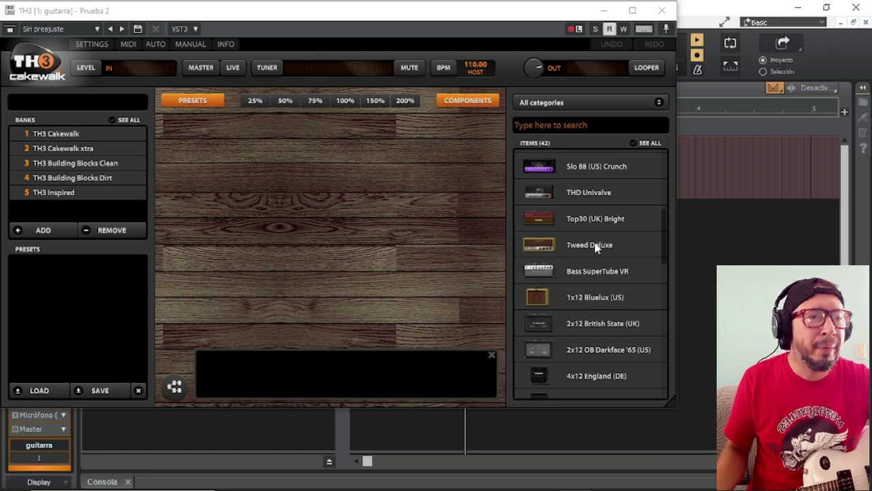
drag(588, 227, 334, 233)
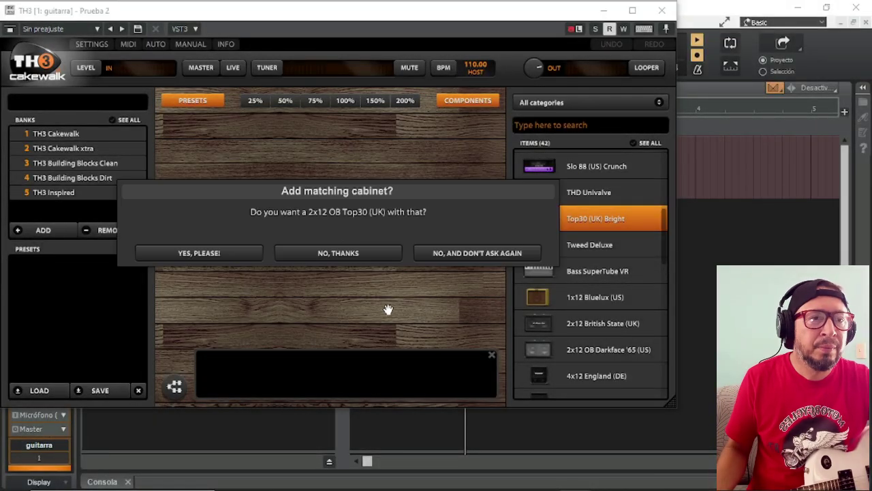
click(234, 256)
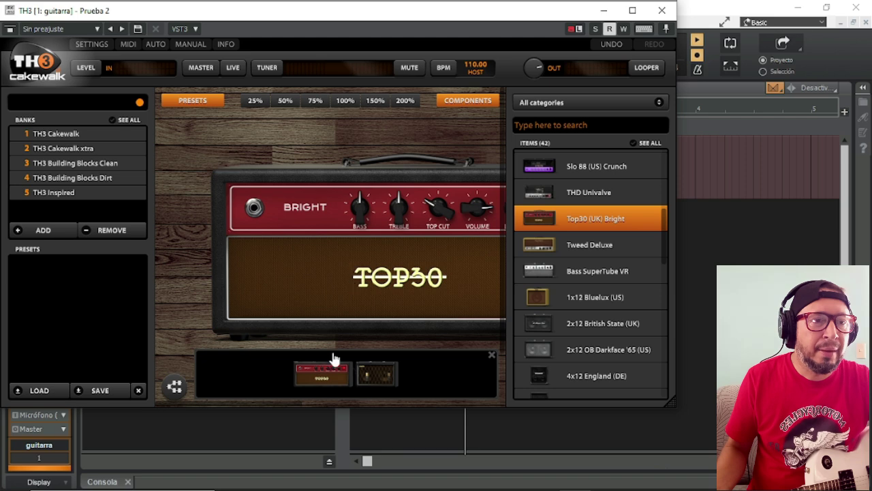
click(327, 380)
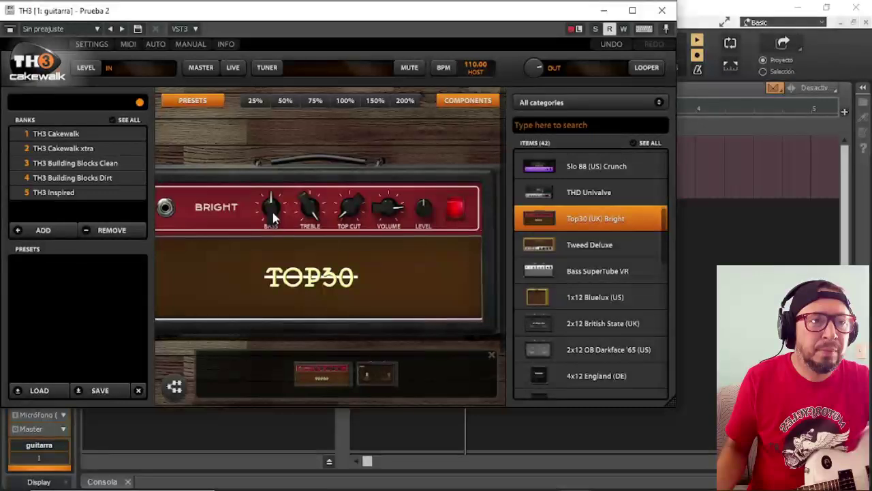
drag(273, 212, 273, 220)
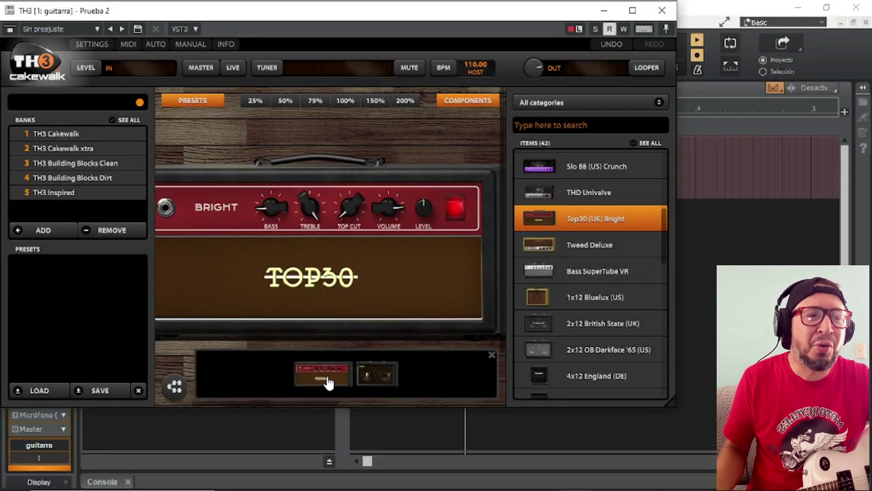
Place a TUBE NINE pedal before the Top30 amp in the TH3 signal chain.
scroll(586, 286, down, 6)
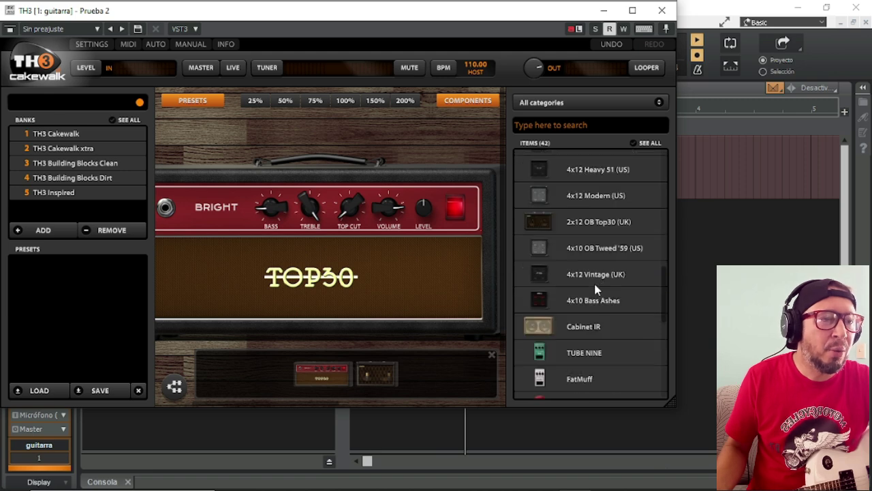
click(584, 267)
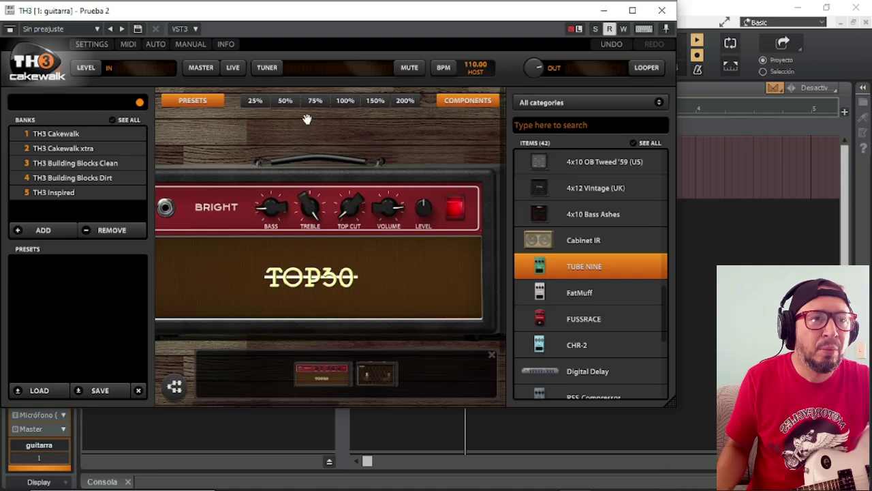
click(285, 103)
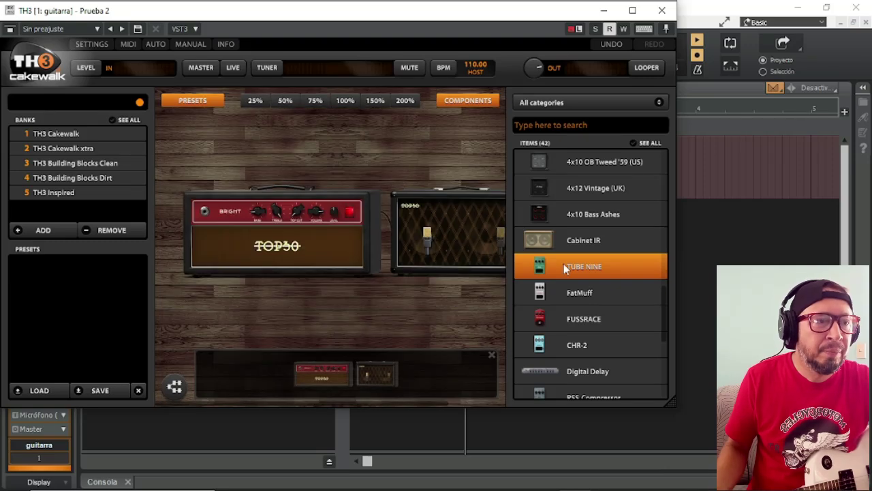
drag(565, 270, 184, 247)
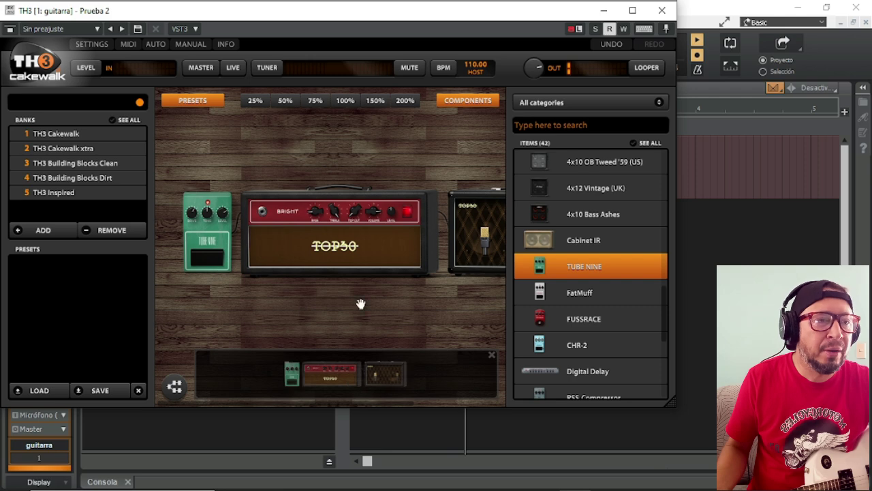
Place a Gate Expander pedal before the TUBE NINE and show both pedals at 100% size.
scroll(589, 338, down, 5)
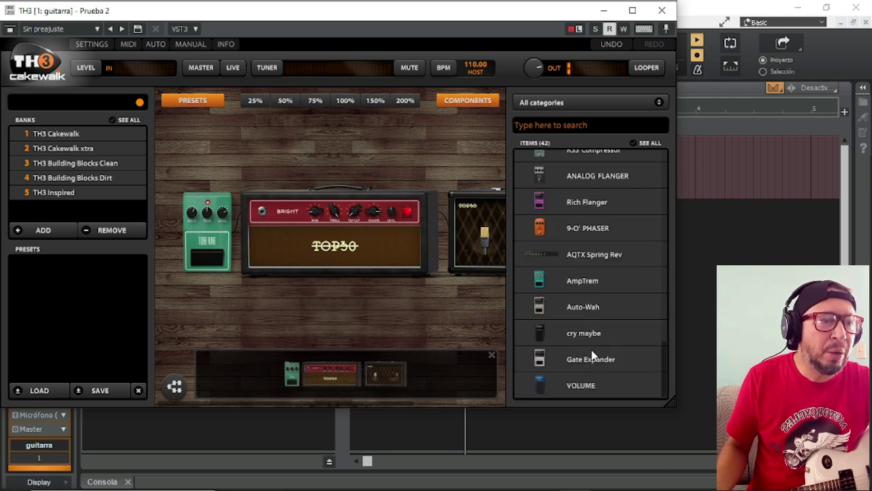
drag(589, 369, 163, 247)
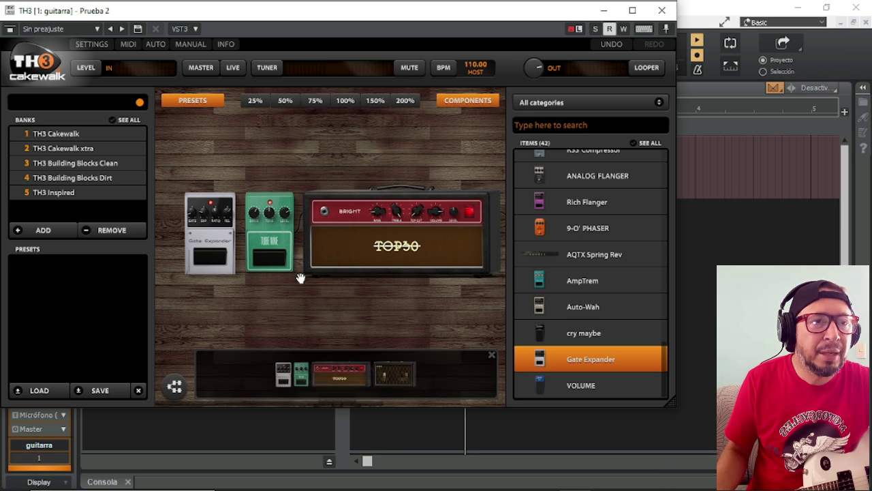
click(346, 102)
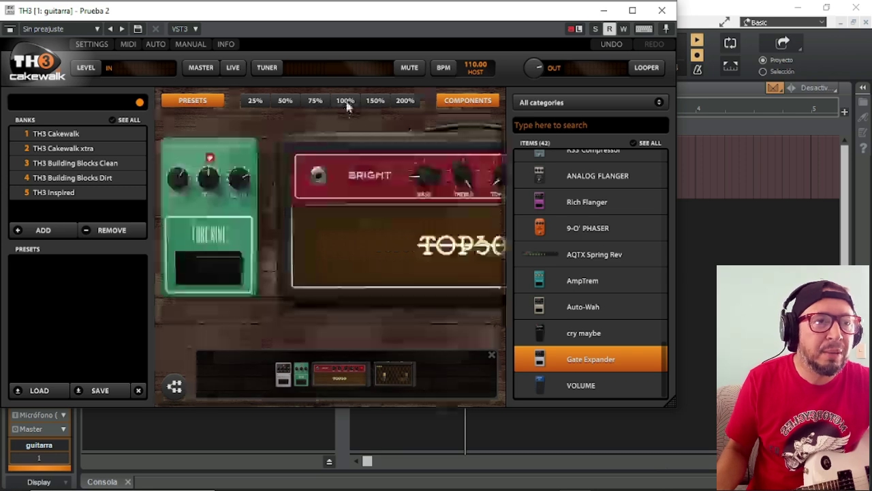
click(302, 381)
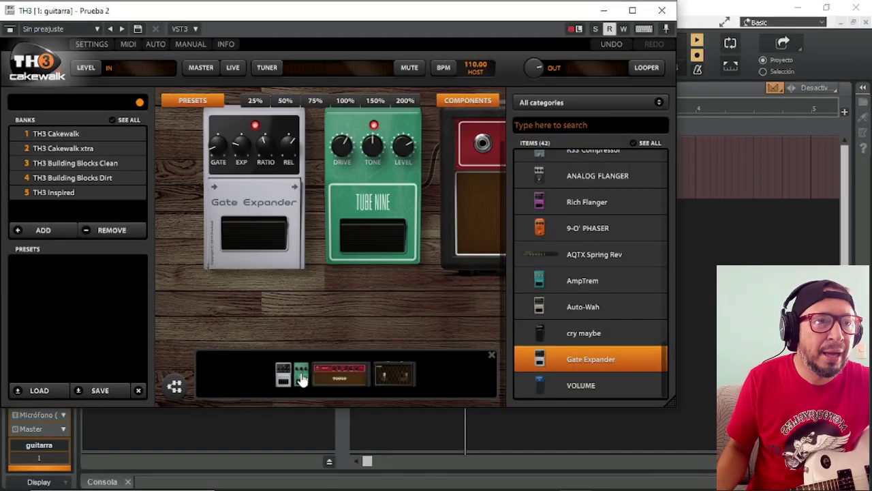
scroll(343, 145, down, 2)
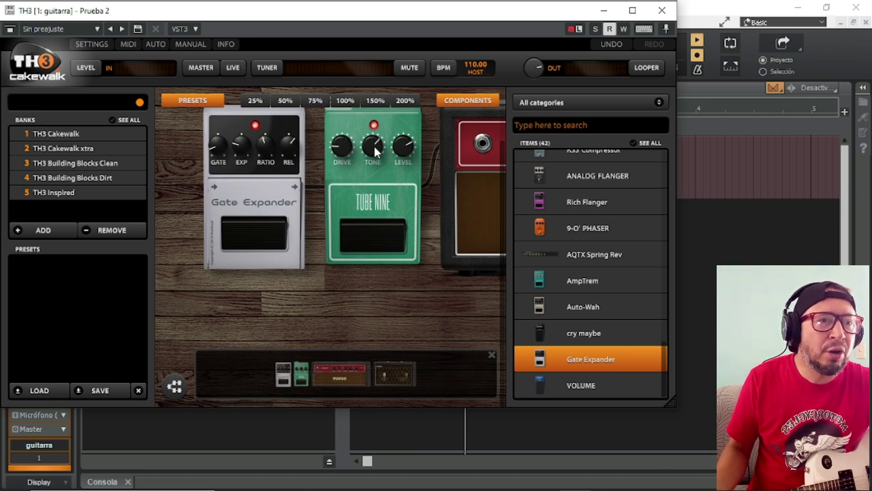
Close the TH3 window, return the playhead to the project start and record a guitar take on the guitarra track.
click(662, 12)
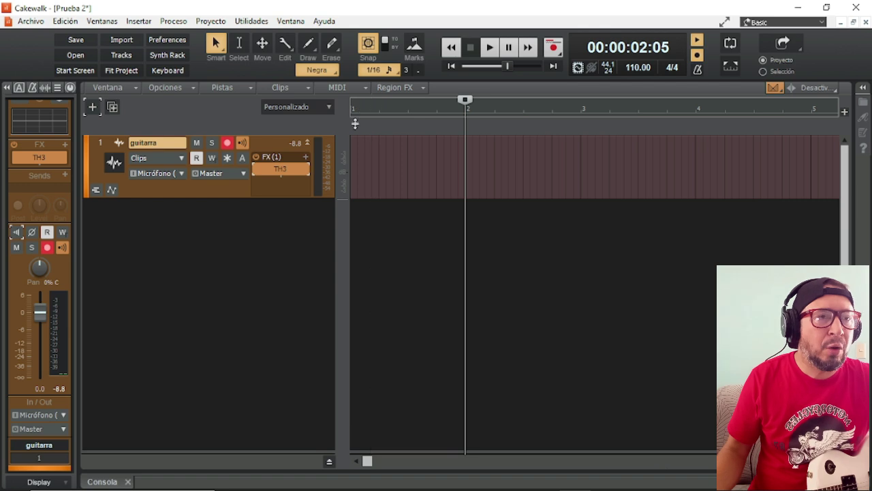
mouse_move(463, 102)
mouse_down()
mouse_move(398, 102)
mouse_move(353, 124)
mouse_up()
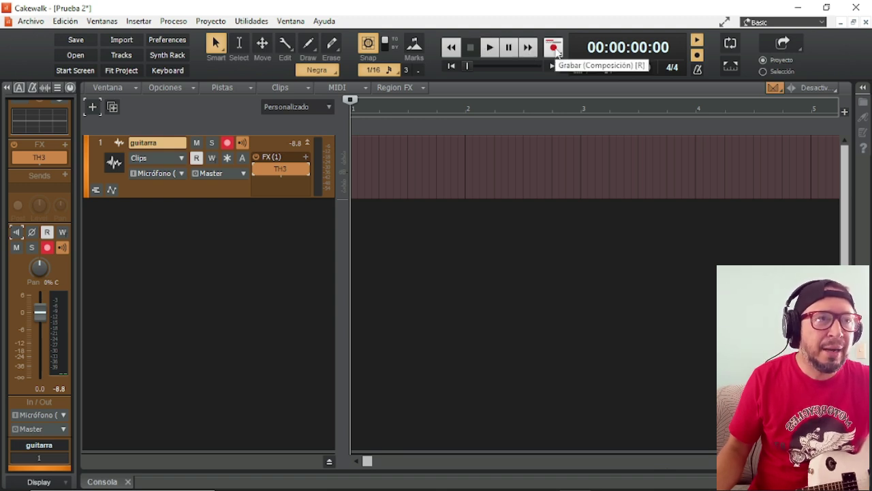
click(554, 48)
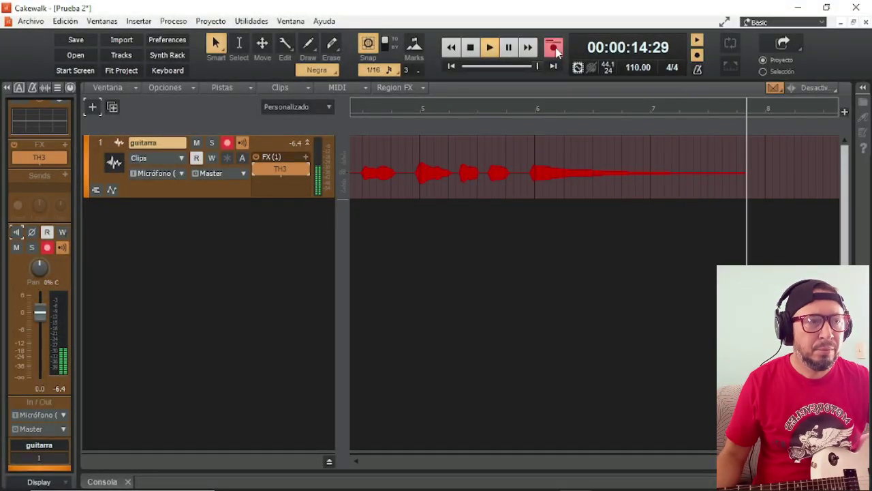
key(space)
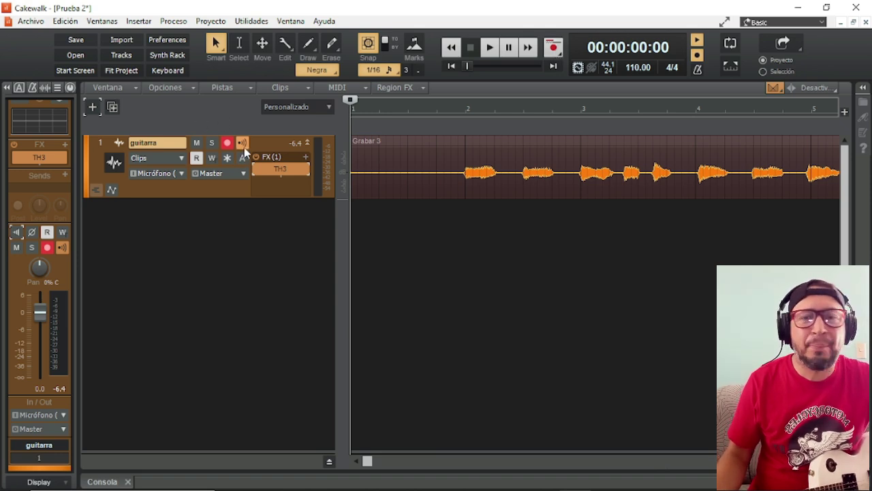
Turn off the guitarra track's input echo and record arming, fit the whole clip in view and play the take from the start.
click(244, 150)
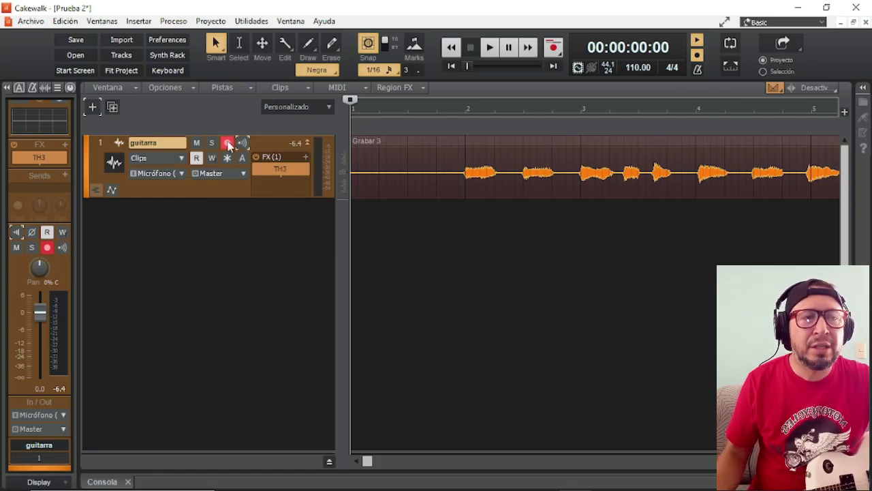
click(227, 143)
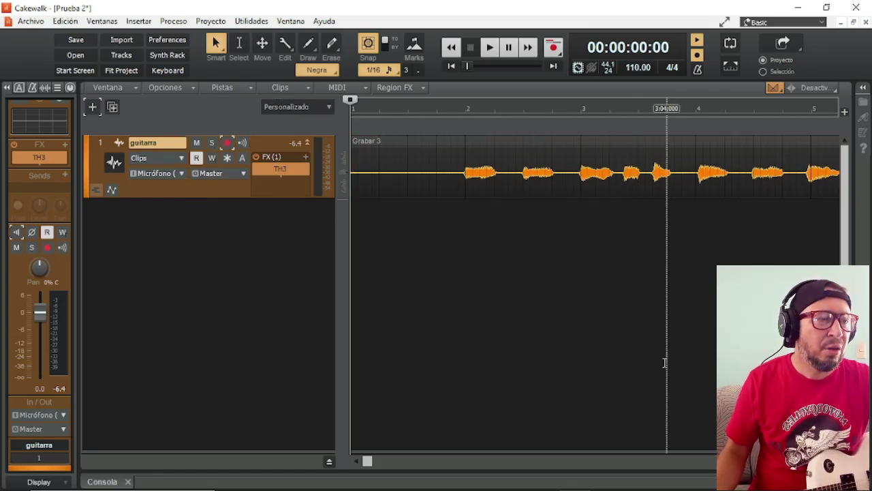
key(ctrl+Left)
key(ctrl+Left)
key(ctrl+Left)
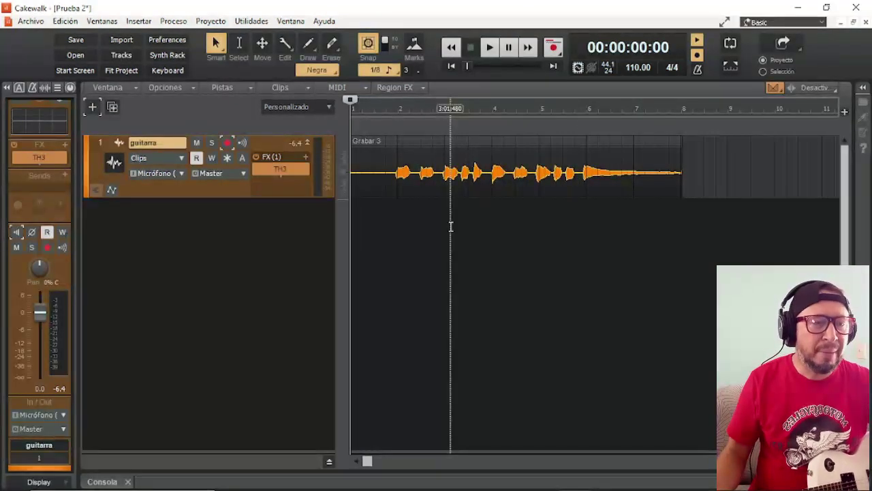
key(space)
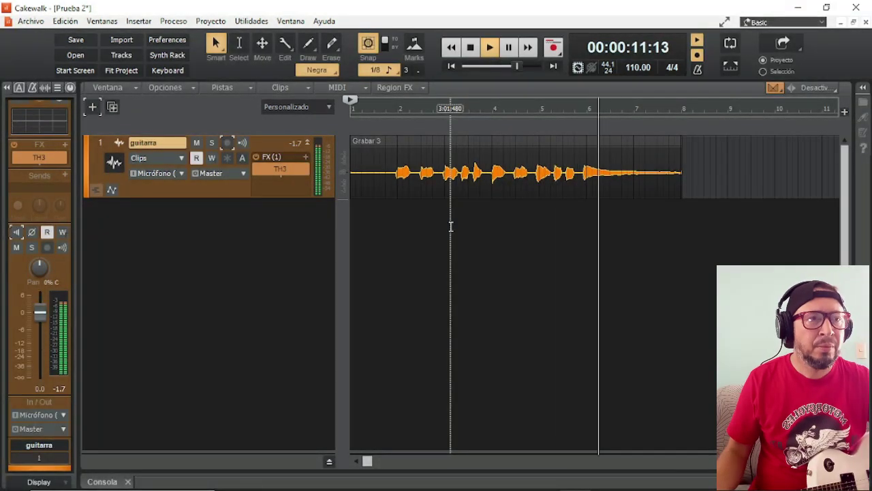
key(space)
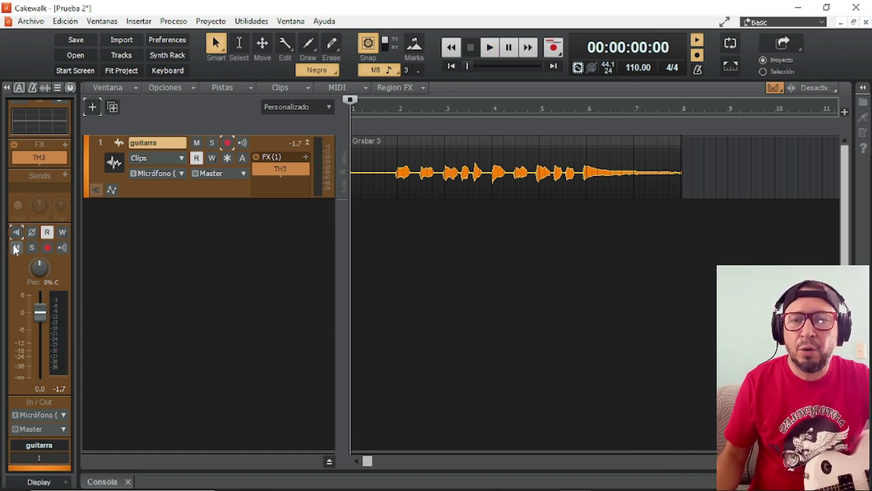
Audition the take from measure 2 with the guitarra volume lowered to about -7.4 and -10.4, and restore the fader to 0.0.
mouse_move(41, 283)
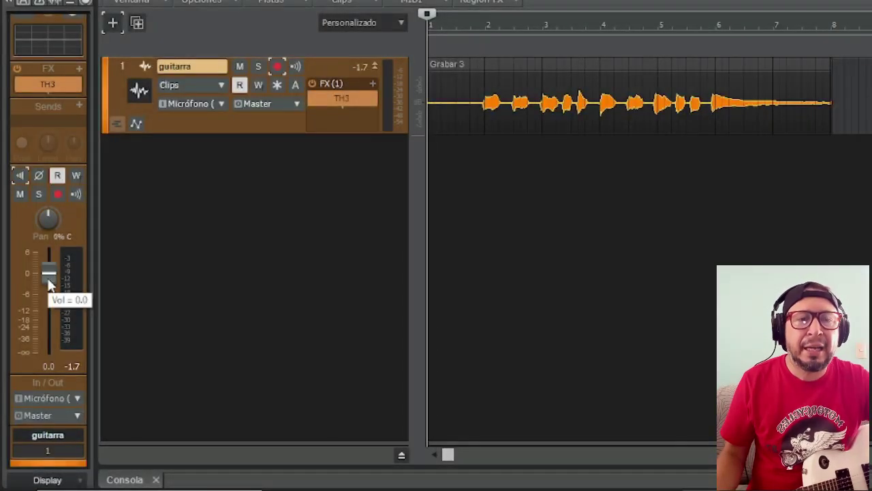
click(40, 321)
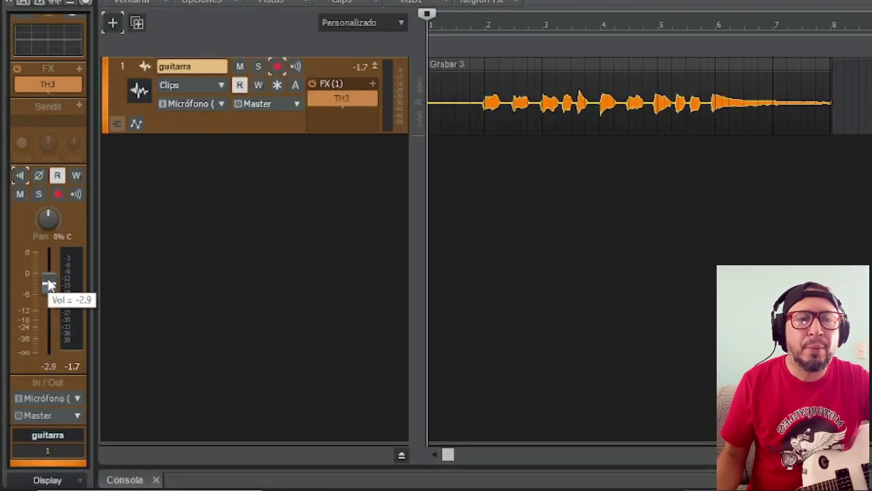
drag(49, 285, 51, 310)
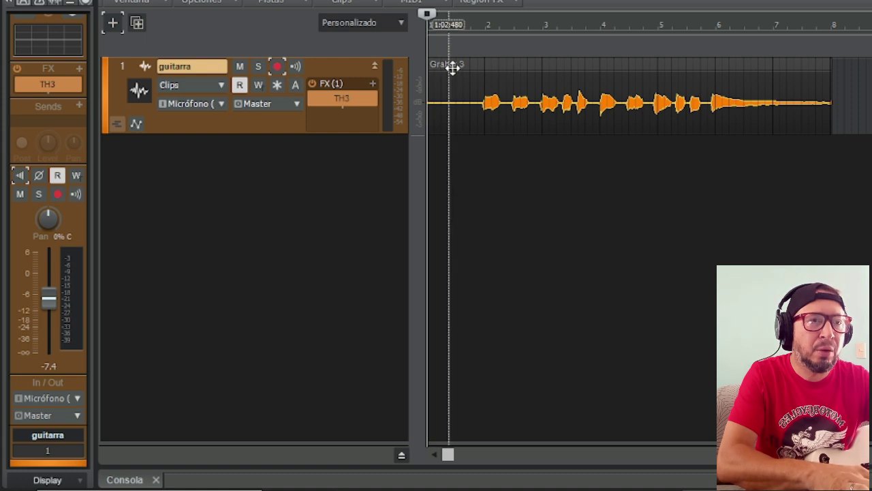
click(484, 27)
key(space)
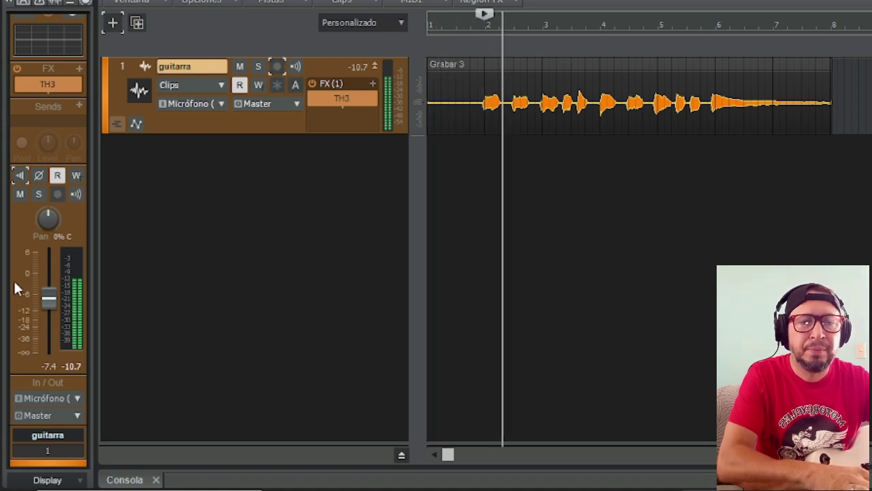
mouse_move(48, 298)
mouse_down()
mouse_move(49, 311)
mouse_move(58, 310)
mouse_up()
scroll(50, 327, up, 12)
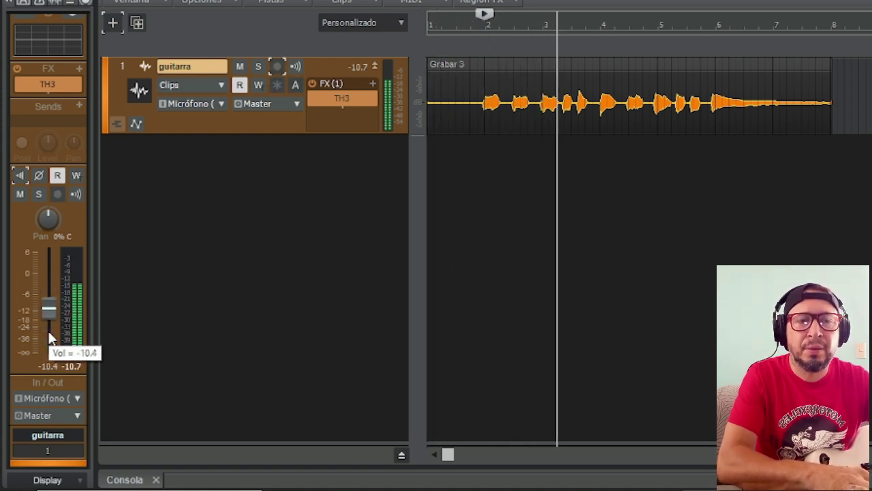
key(space)
scroll(58, 287, up, 3)
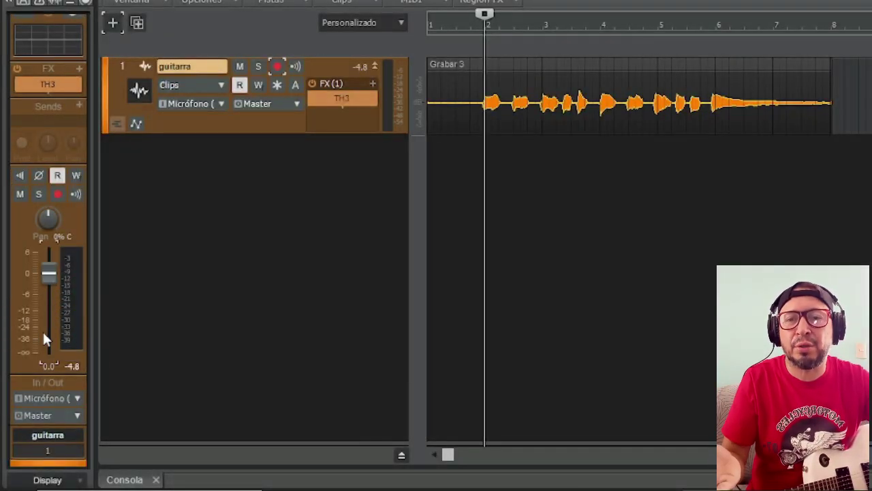
Pan the guitarra track fully right to 100% R and play the take from measure 2.
mouse_move(40, 223)
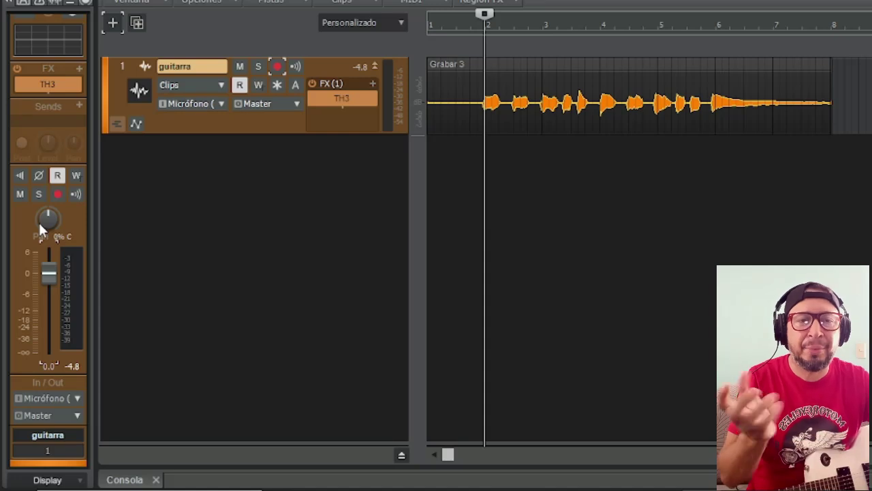
scroll(40, 224, up, 9)
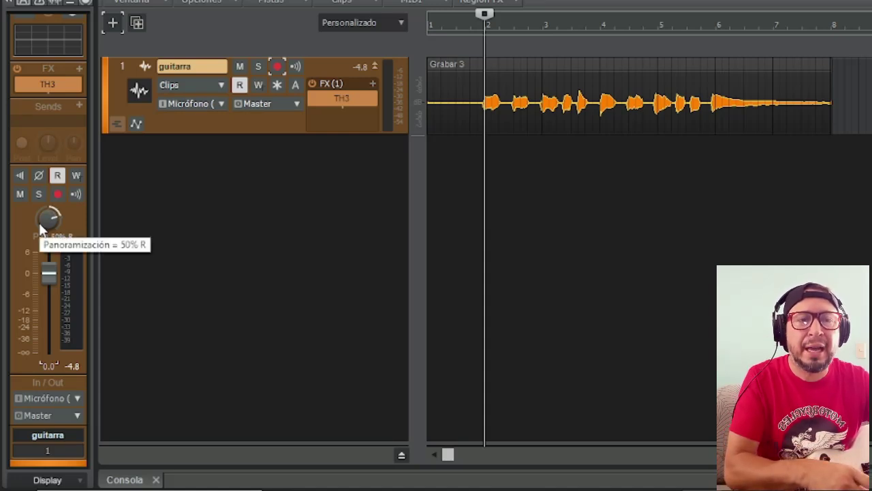
scroll(39, 227, up, 1)
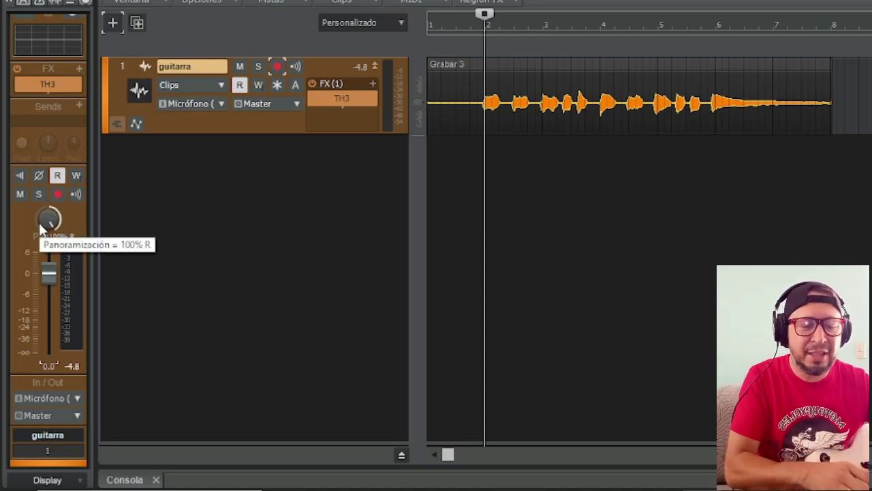
key(space)
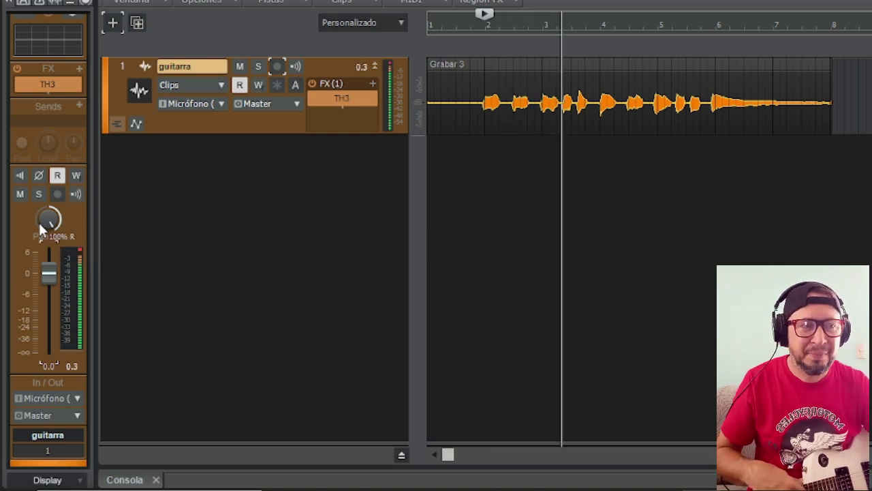
key(space)
Pan the guitarra track fully left to 100% L and play the take from measure 2.
scroll(40, 228, down, 20)
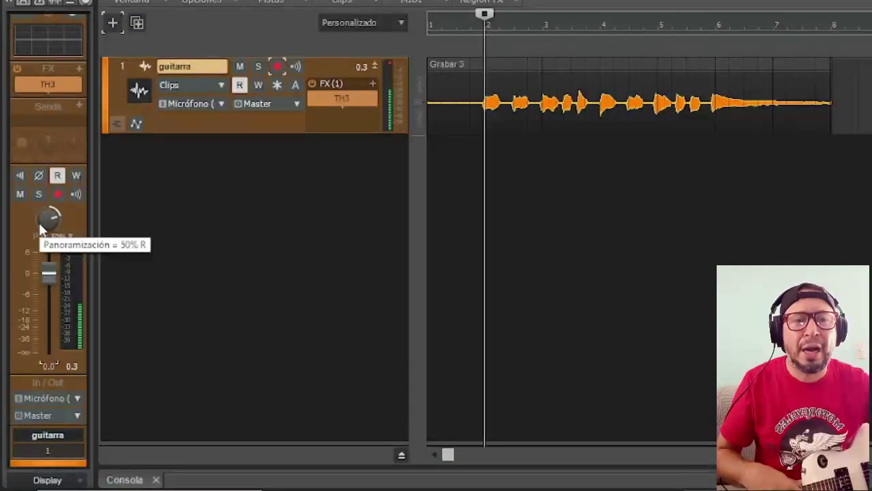
key(space)
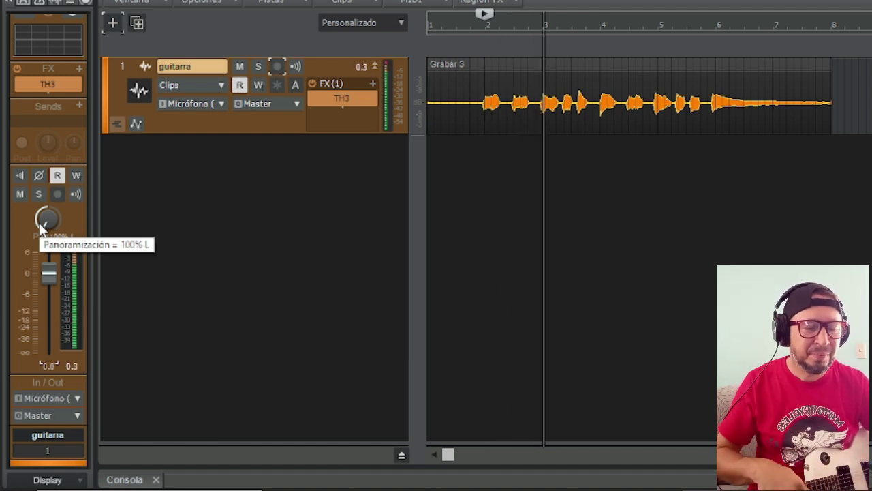
key(space)
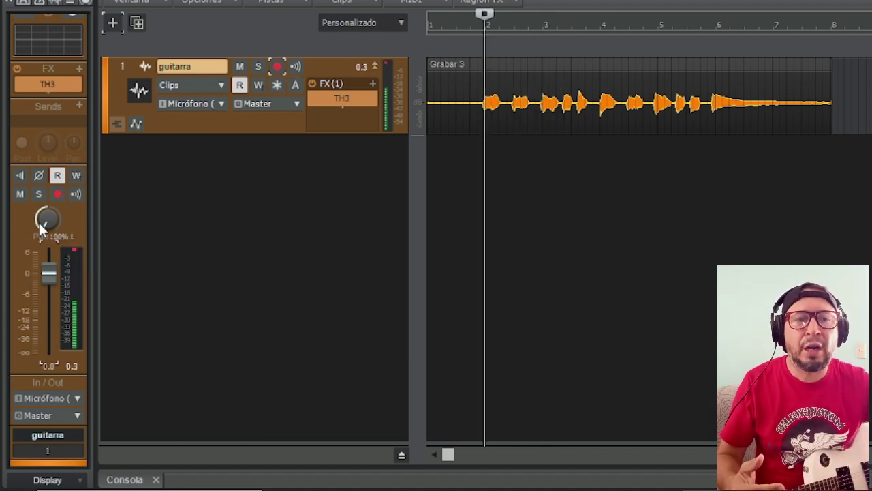
Audition the take with the guitarra track panned partly left, at 50% L and at 30% L.
scroll(39, 227, up, 4)
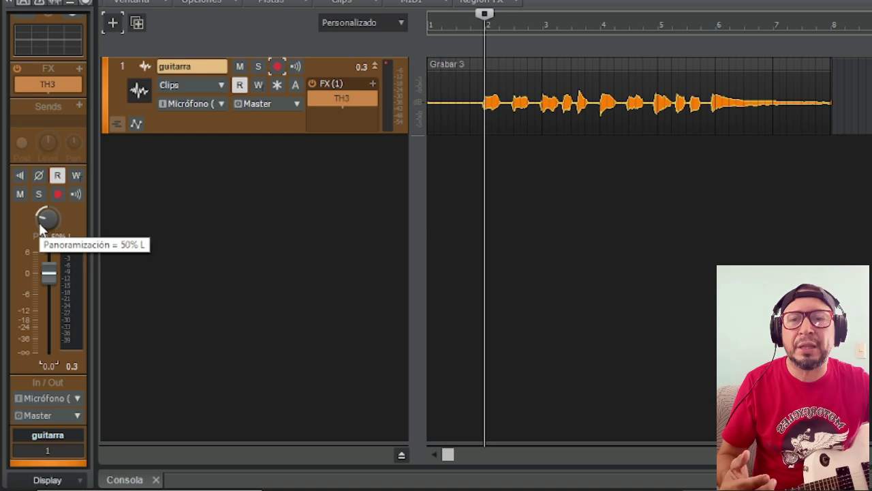
key(space)
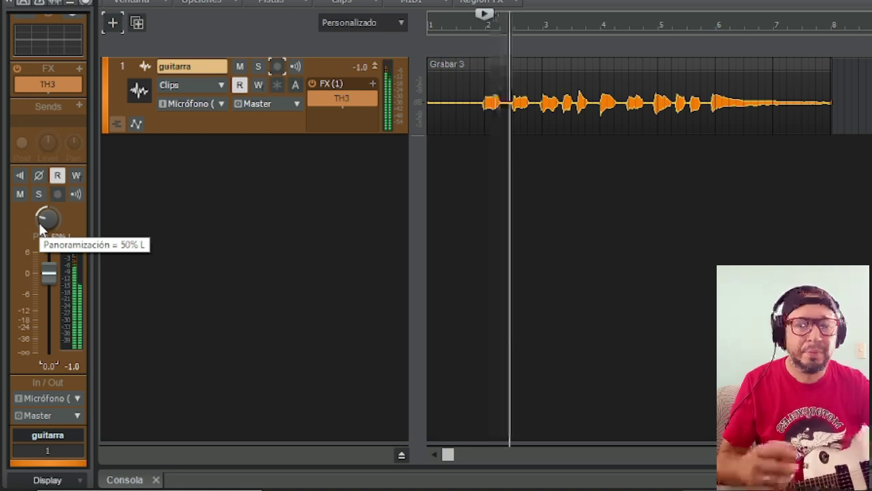
scroll(40, 228, up, 2)
key(space)
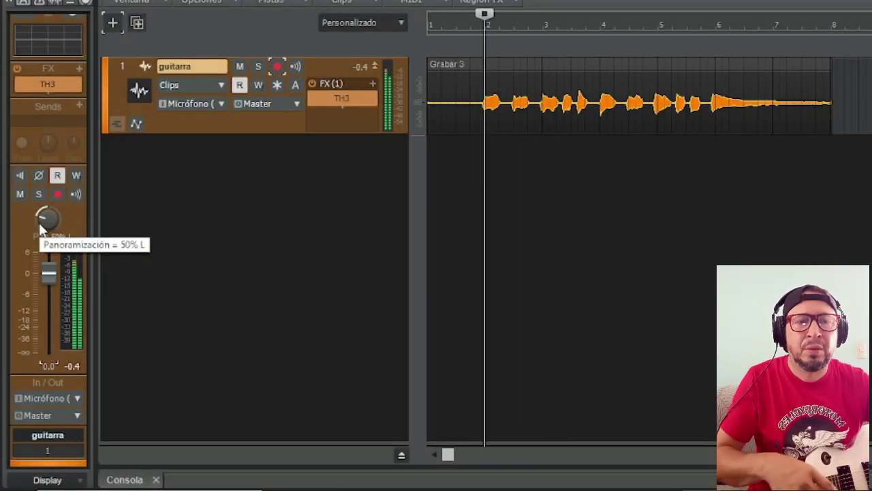
key(space)
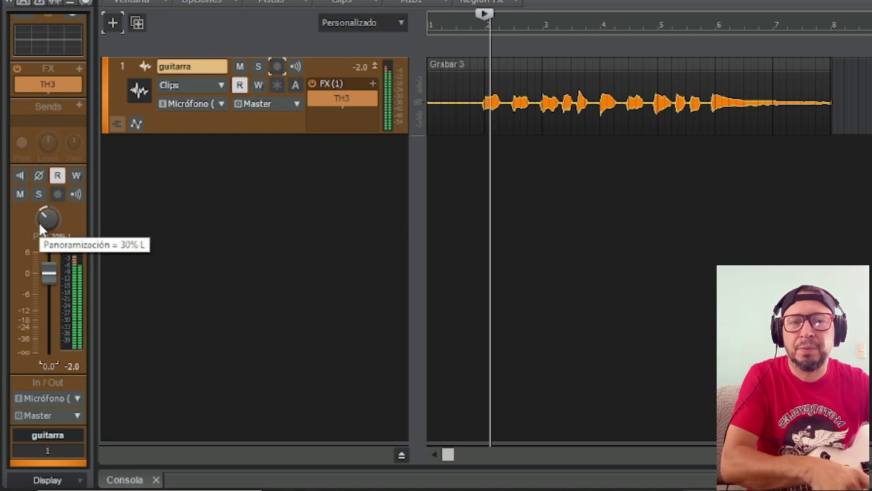
key(space)
Audition the take with the guitarra track panned to about 45% R, and reset the pan to centre.
scroll(39, 228, up, 1)
scroll(40, 229, up, 8)
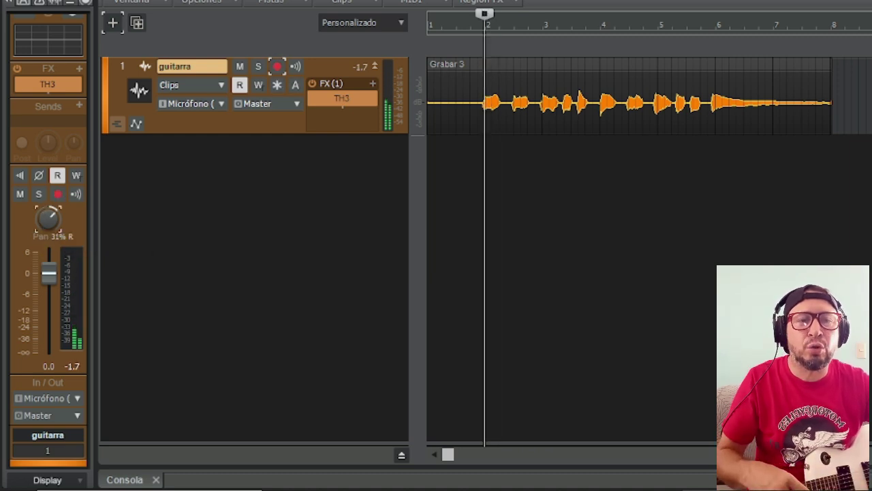
scroll(40, 229, up, 2)
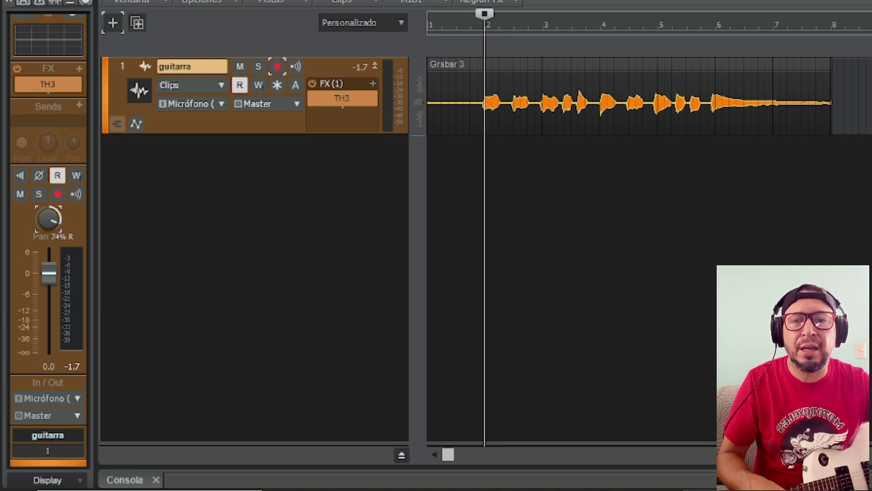
scroll(48, 218, down, 2)
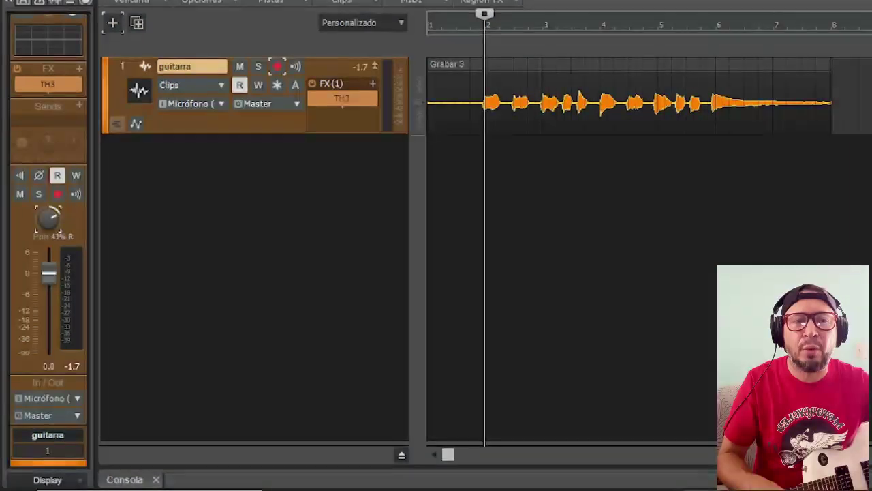
scroll(48, 218, down, 1)
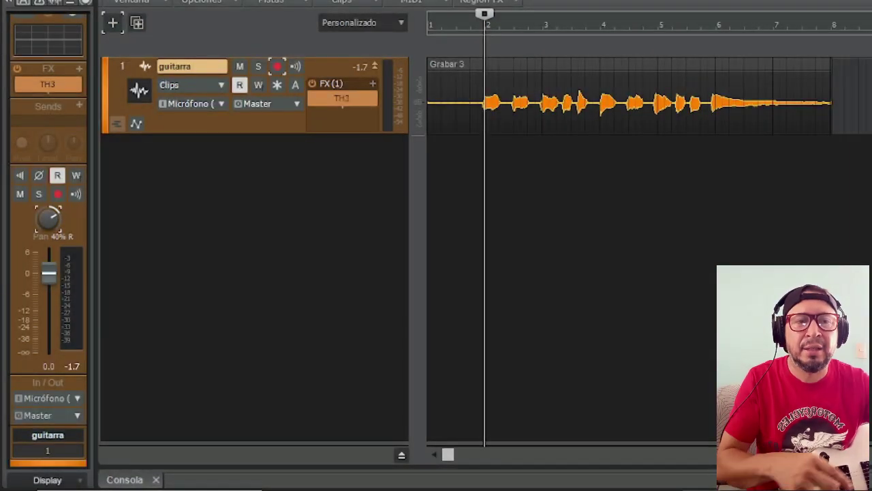
scroll(51, 218, up, 1)
key(space)
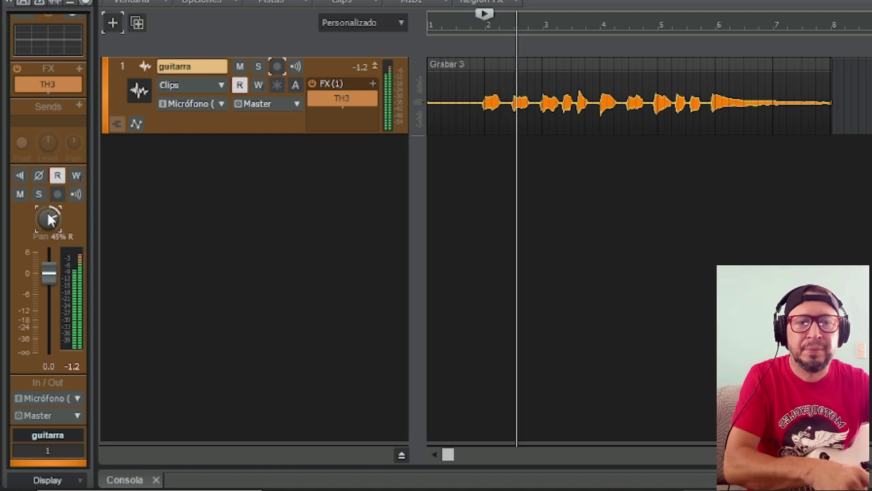
key(space)
key(r)
double_click(50, 226)
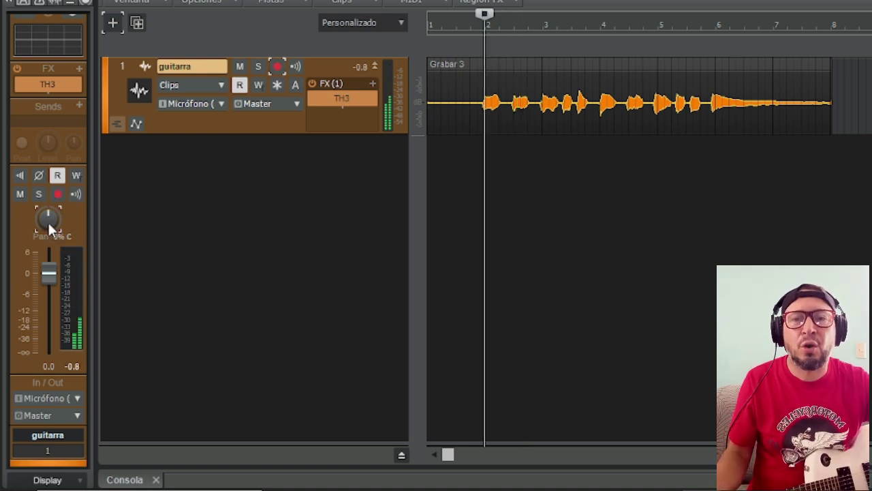
mouse_move(58, 236)
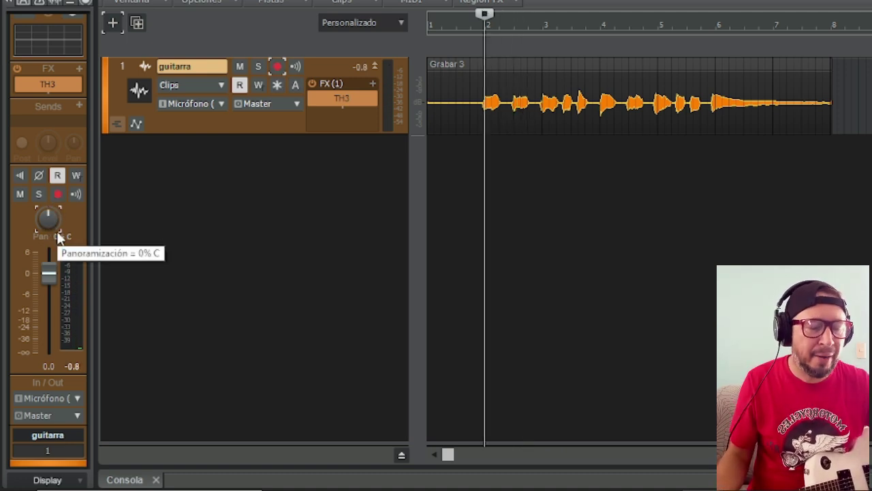